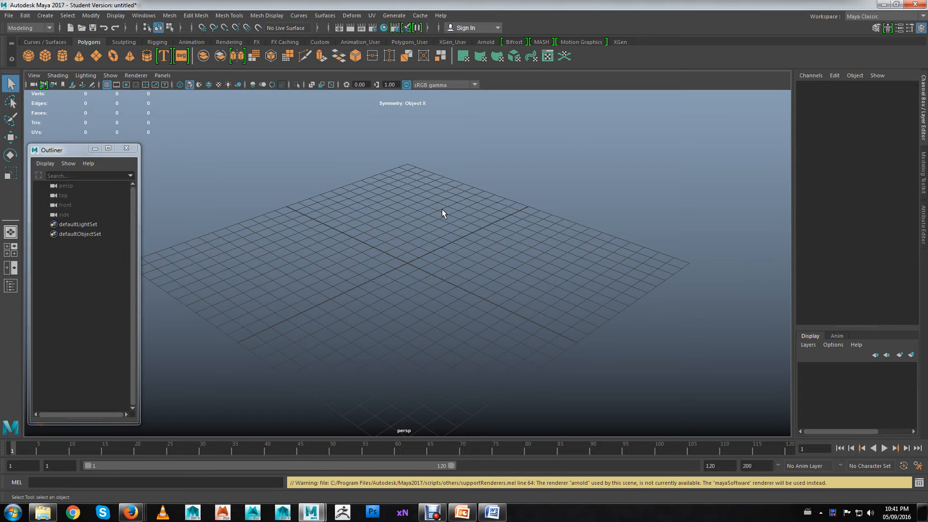
# Close the Outliner window so the perspective view is unobstructed.
pyautogui.moveTo(438, 233)
pyautogui.keyDown('alt'); pyautogui.mouseDown(button='right')
pyautogui.moveTo(395, 227)
pyautogui.moveTo(430, 245)
pyautogui.mouseUp(button='right'); pyautogui.keyUp('alt')
pyautogui.keyDown('alt'); pyautogui.moveTo(408, 205); pyautogui.dragTo(416, 216, button='middle'); pyautogui.keyUp('alt')
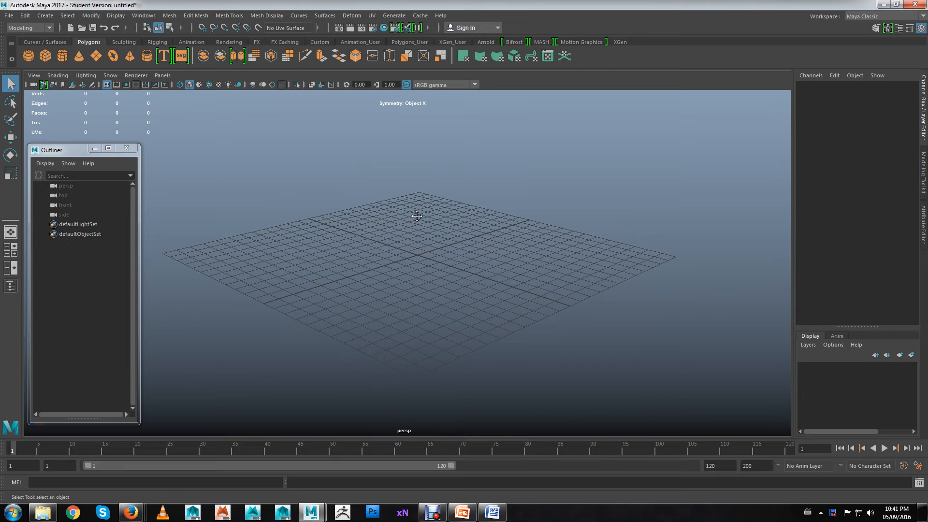
pyautogui.click(127, 149)
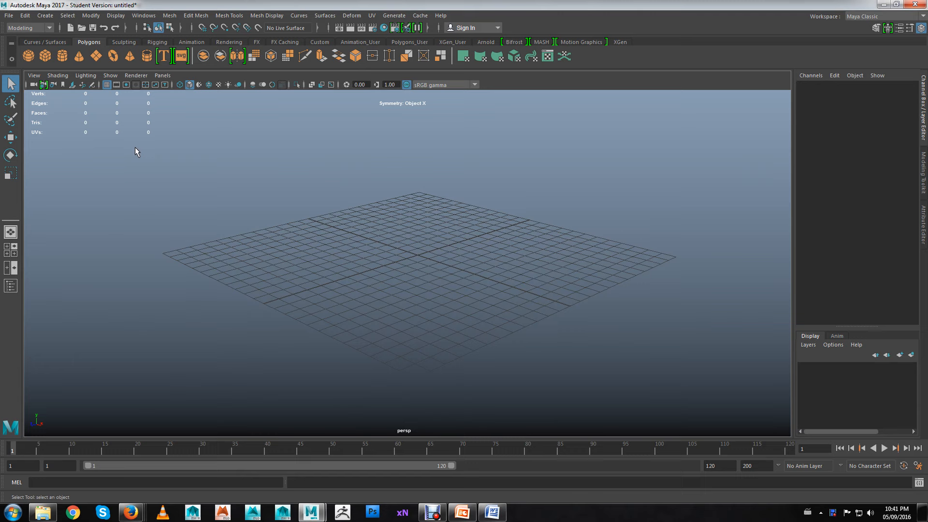
pyautogui.keyDown('alt'); pyautogui.moveTo(203, 205); pyautogui.dragTo(229, 198, button='right'); pyautogui.keyUp('alt')
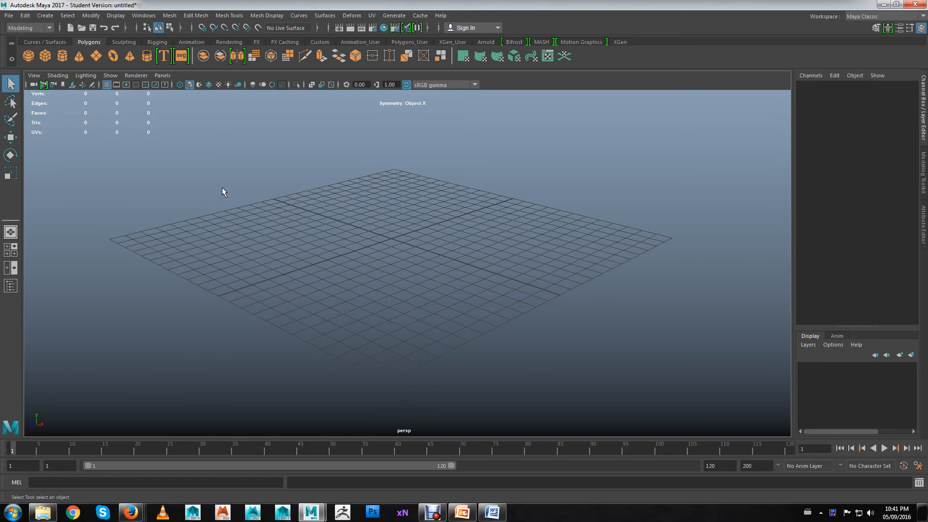
pyautogui.scroll(-1, 331, 201)
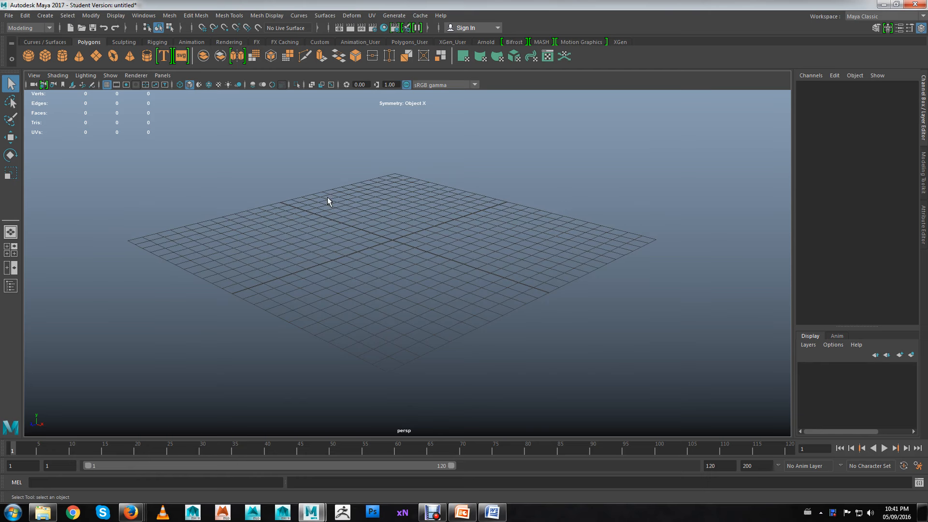
pyautogui.keyDown('alt'); pyautogui.moveTo(310, 212); pyautogui.dragTo(309, 207); pyautogui.keyUp('alt')
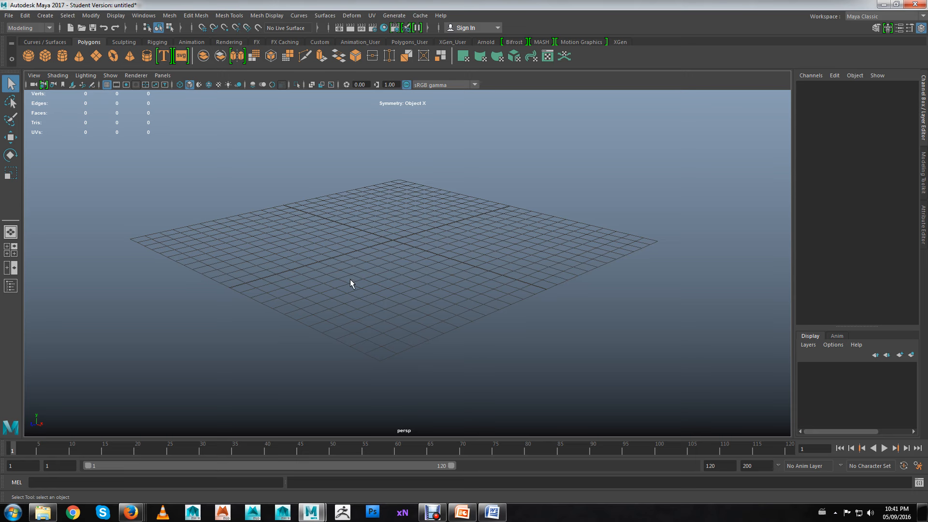
# Switch to Windows Explorer and create a folder named Architectural_Asset on the Desktop.
pyautogui.click(49, 516)
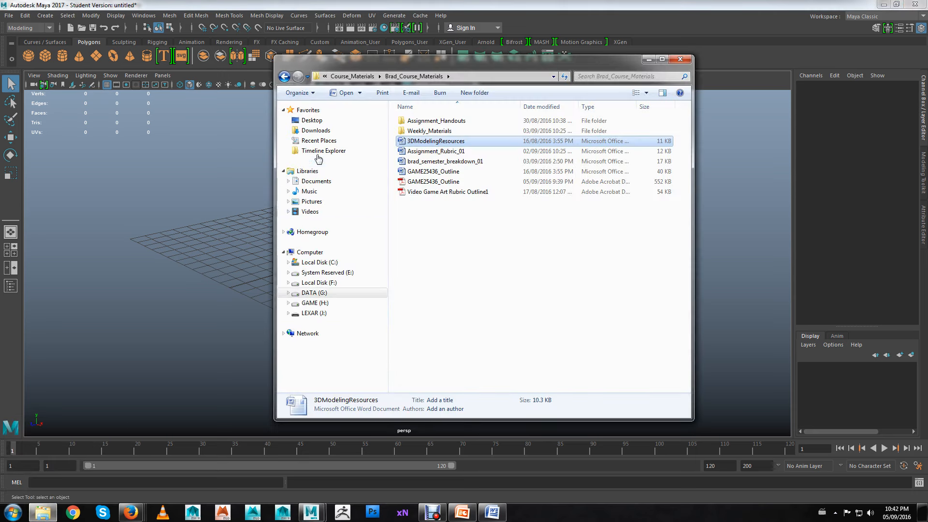
pyautogui.click(317, 121)
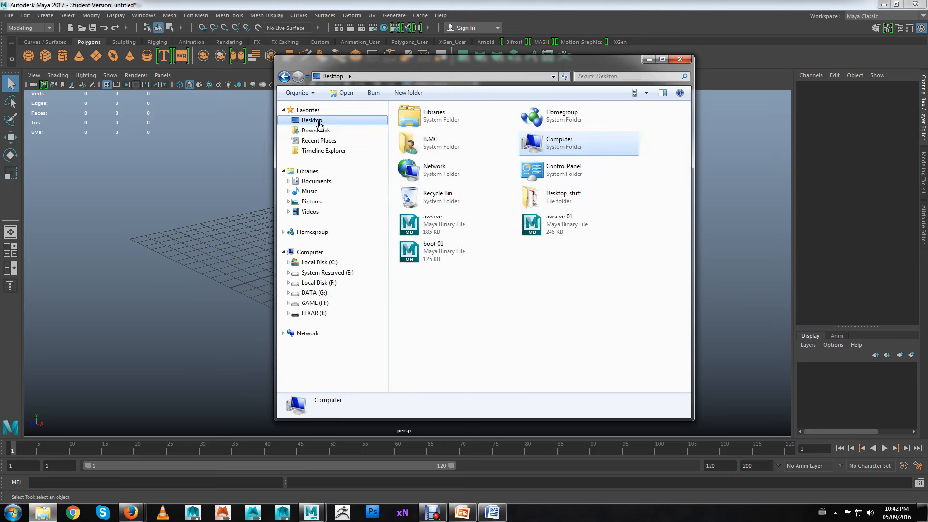
pyautogui.click(517, 253)
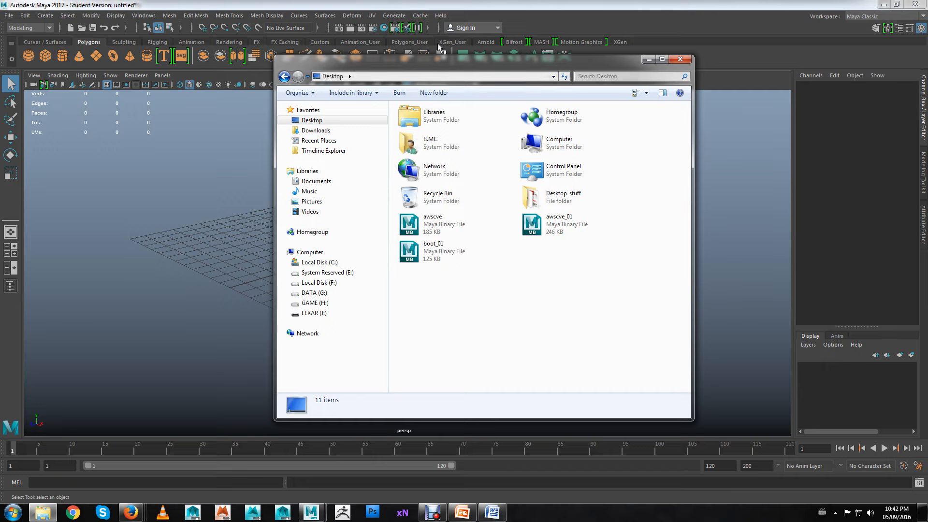
pyautogui.moveTo(437, 67); pyautogui.dragTo(368, 54)
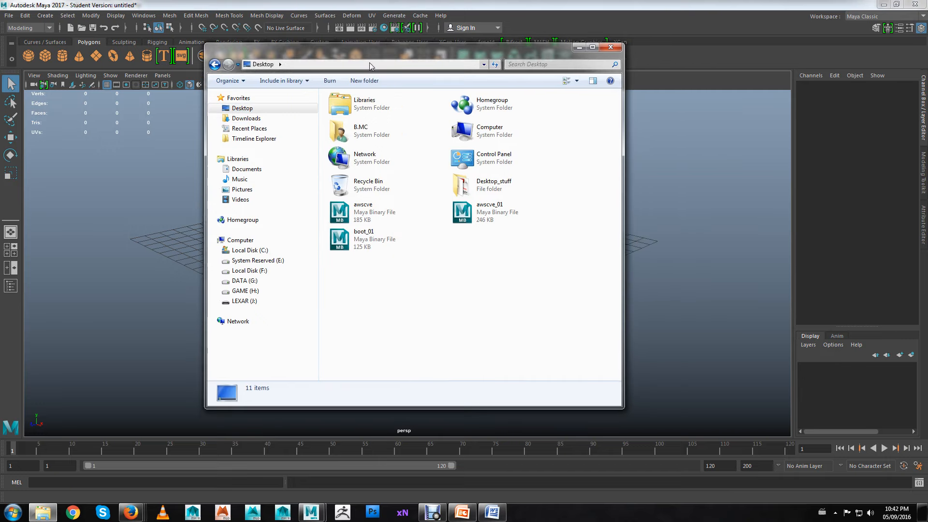
pyautogui.rightClick(394, 285)
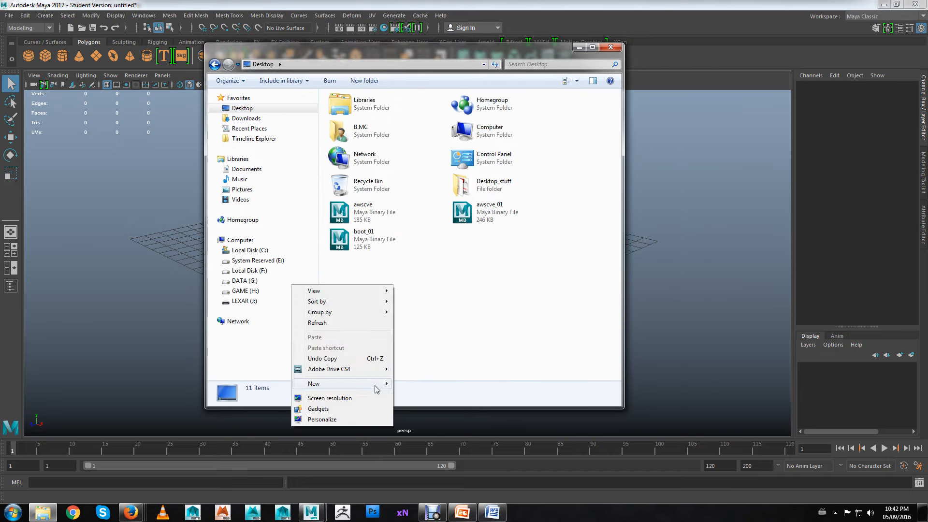
pyautogui.moveTo(370, 384)
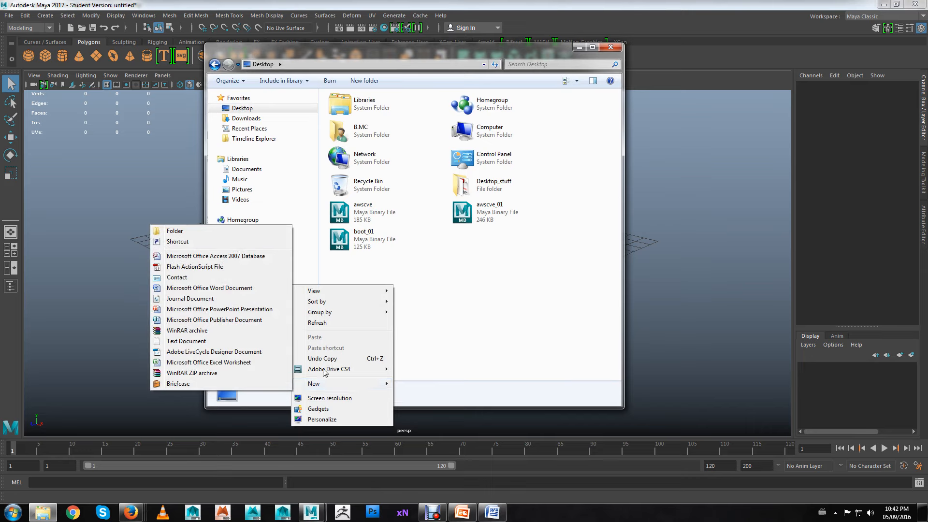
pyautogui.click(248, 234)
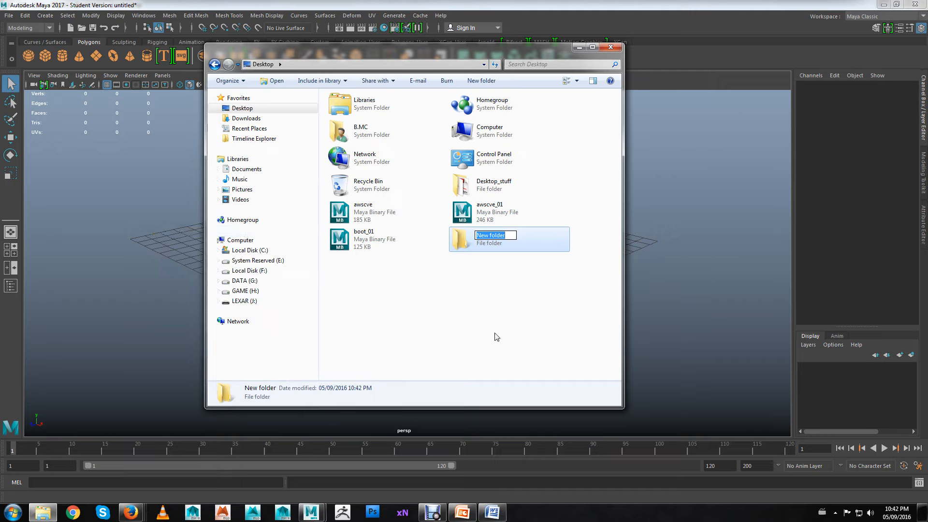
pyautogui.write('Architectural_Asset')
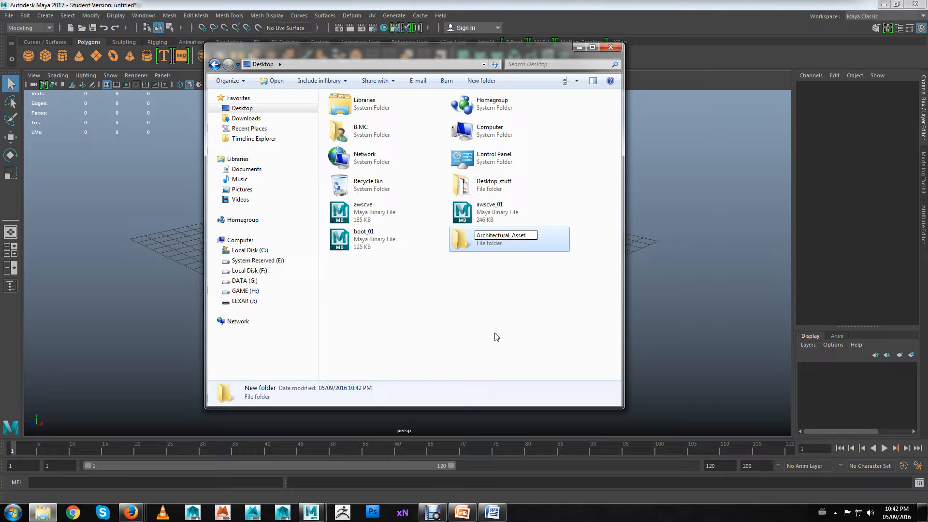
pyautogui.press('Return')
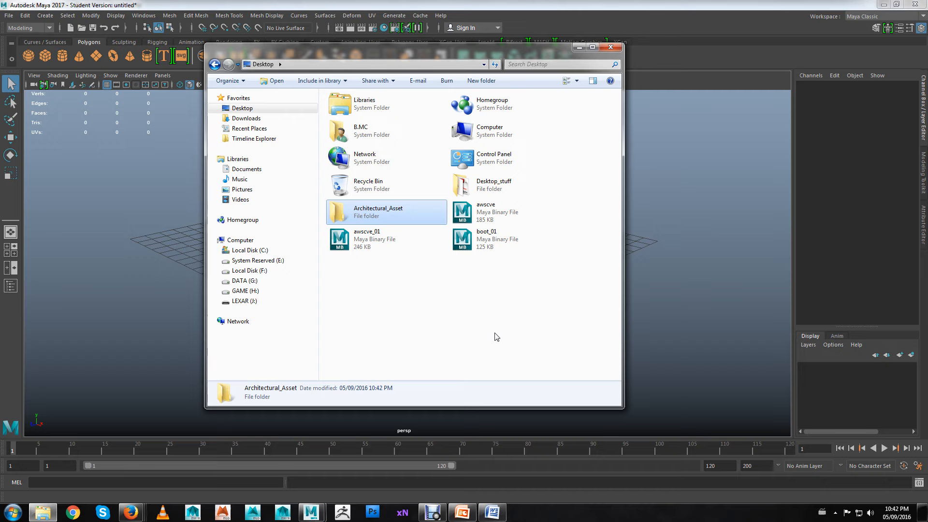
# Rename the Architectural_Asset folder, adding the owner's first name and last initial, separated by underscores, in front of the existing name.
pyautogui.rightClick(372, 213)
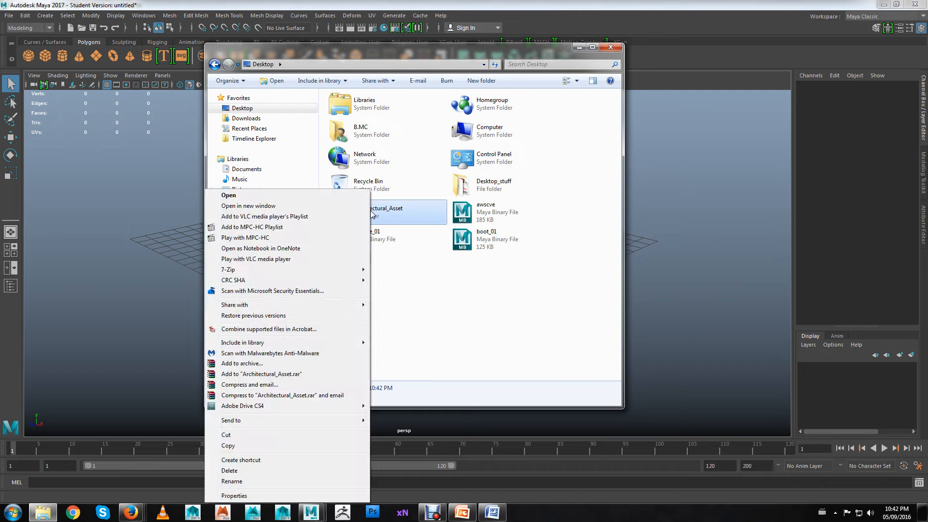
pyautogui.click(272, 489)
pyautogui.click(354, 208)
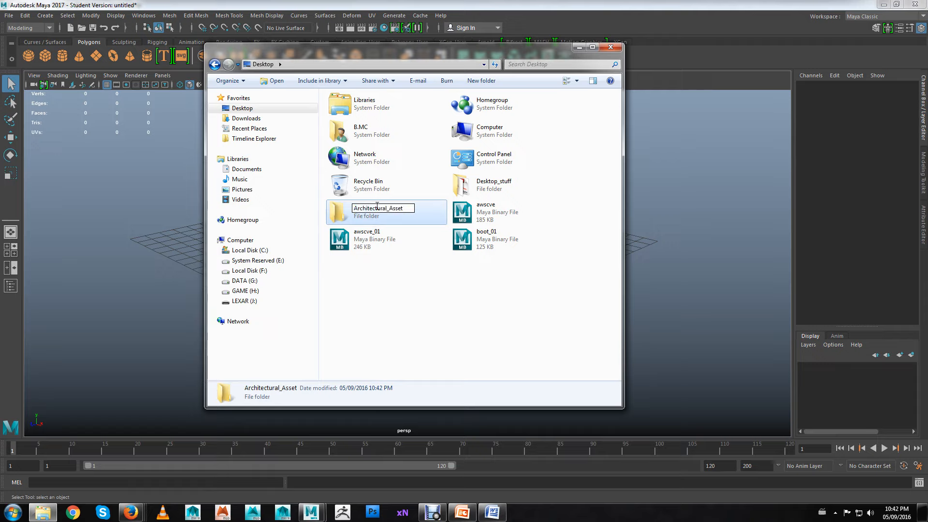
pyautogui.write('Brad_M_')
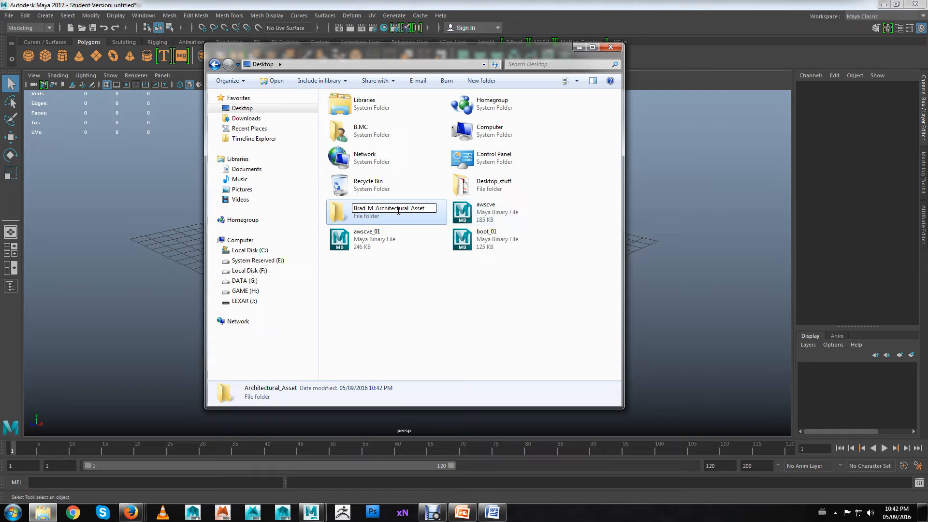
pyautogui.click(489, 319)
pyautogui.moveTo(505, 187); pyautogui.dragTo(430, 312)
pyautogui.click(457, 314)
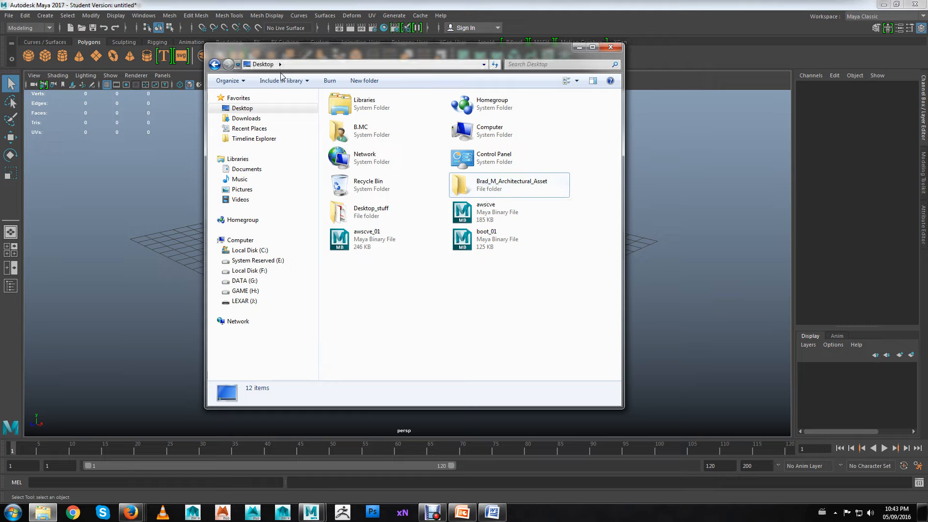
# Minimize Windows Explorer, return to Maya and open the Project Window.
pyautogui.click(579, 47)
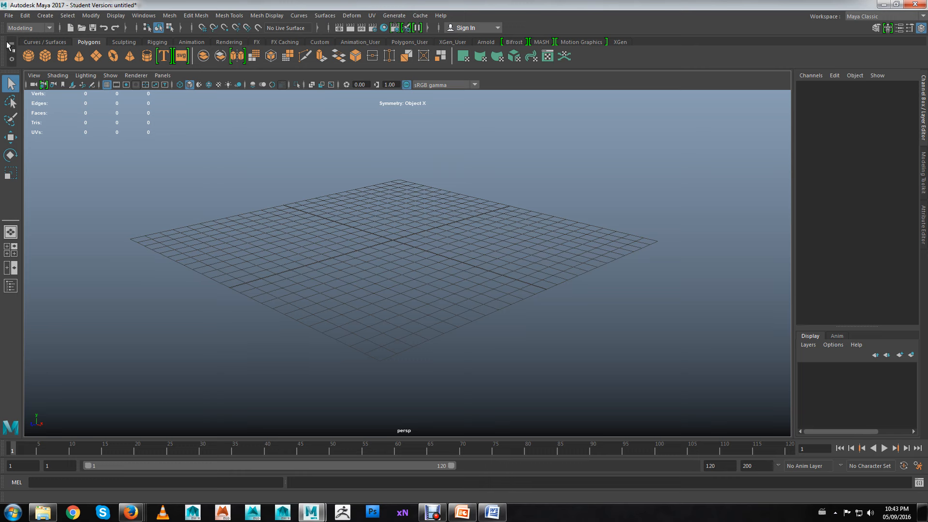
pyautogui.click(9, 16)
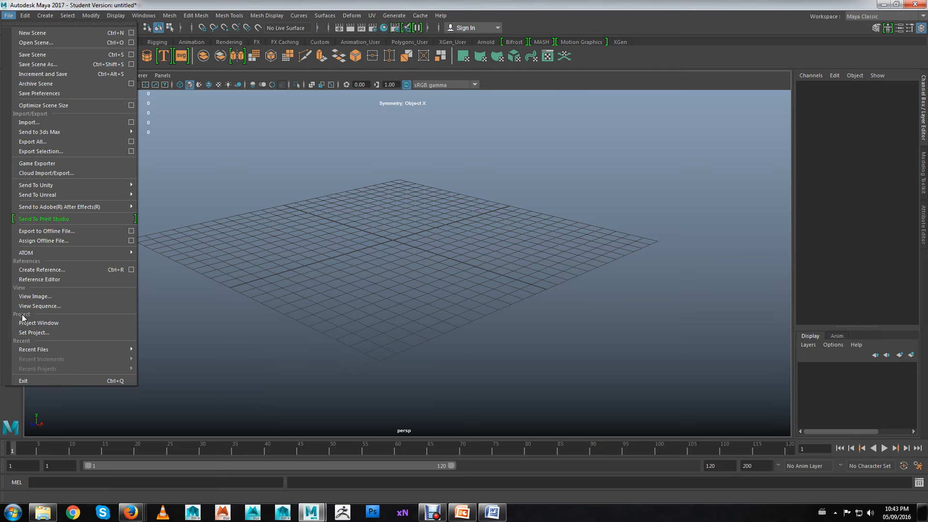
pyautogui.click(68, 325)
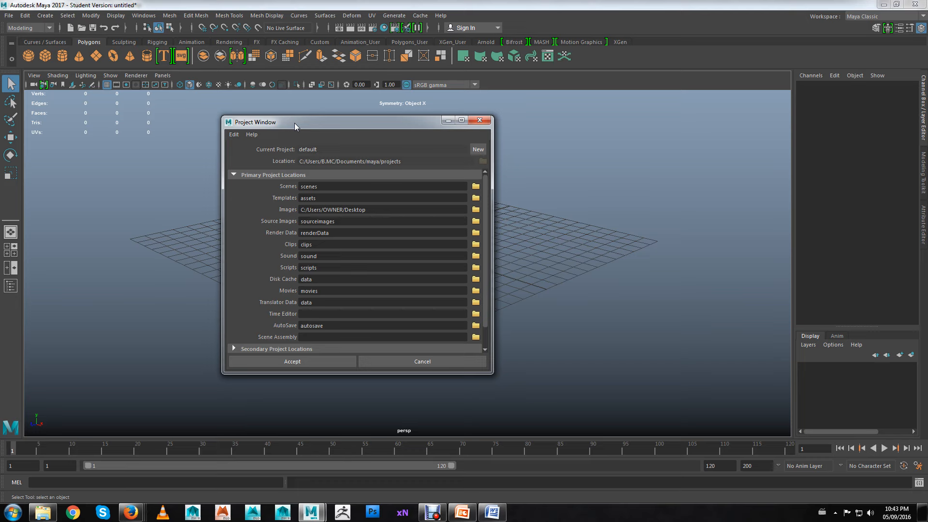
pyautogui.moveTo(294, 122); pyautogui.dragTo(324, 132)
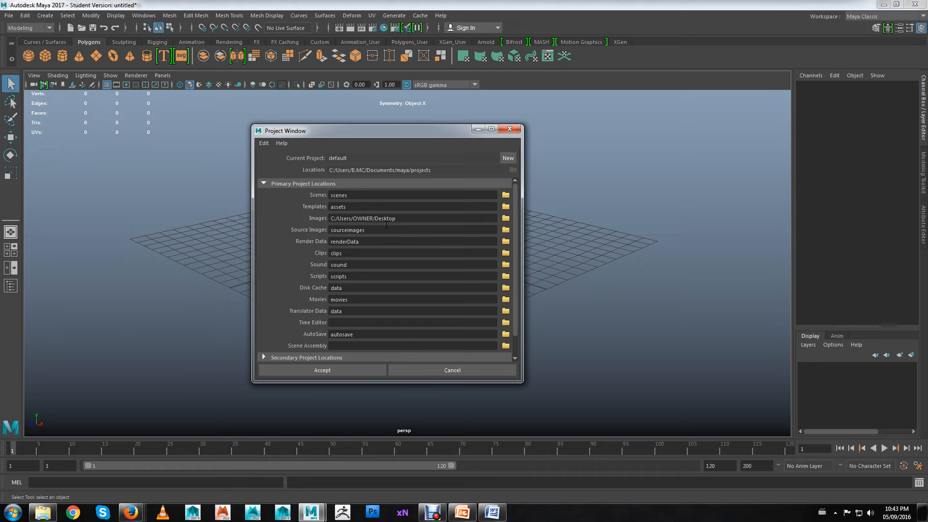
pyautogui.moveTo(416, 131); pyautogui.dragTo(425, 142)
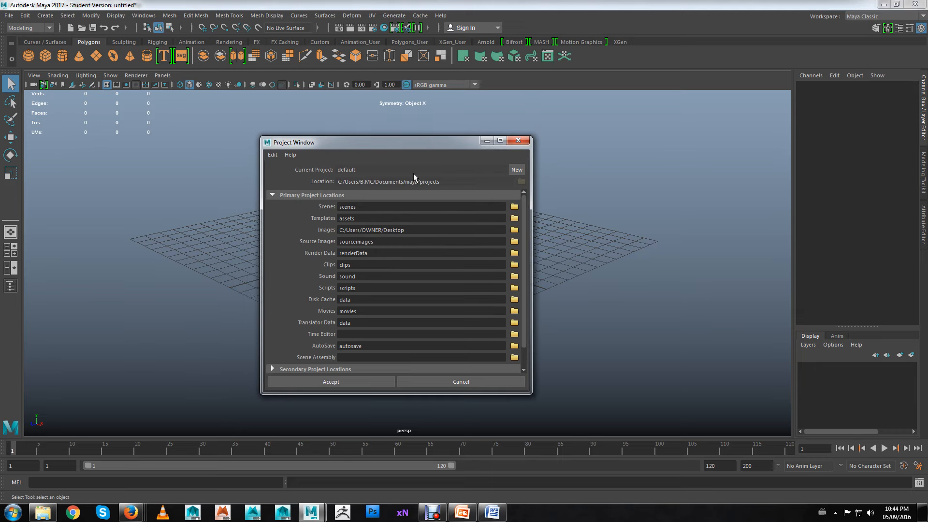
pyautogui.moveTo(405, 143); pyautogui.dragTo(403, 129)
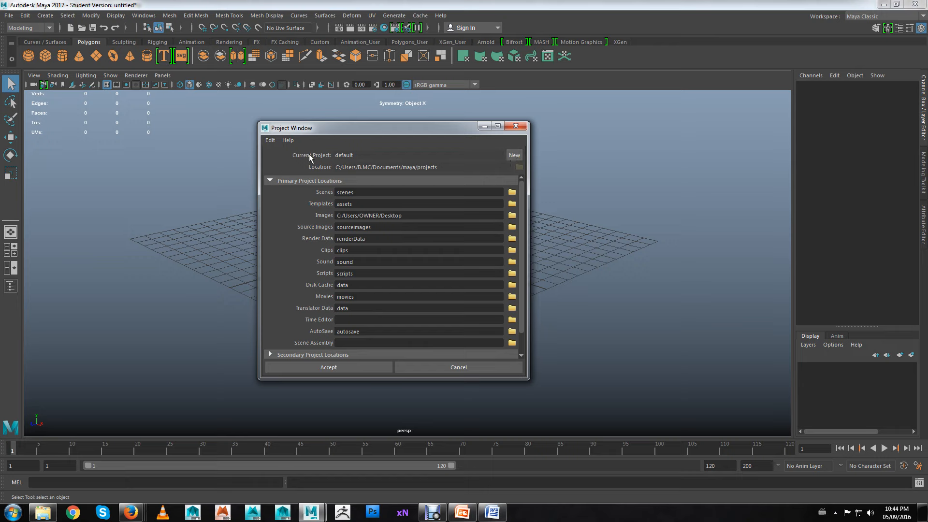
# Start a new project and name it Maya.
pyautogui.click(514, 156)
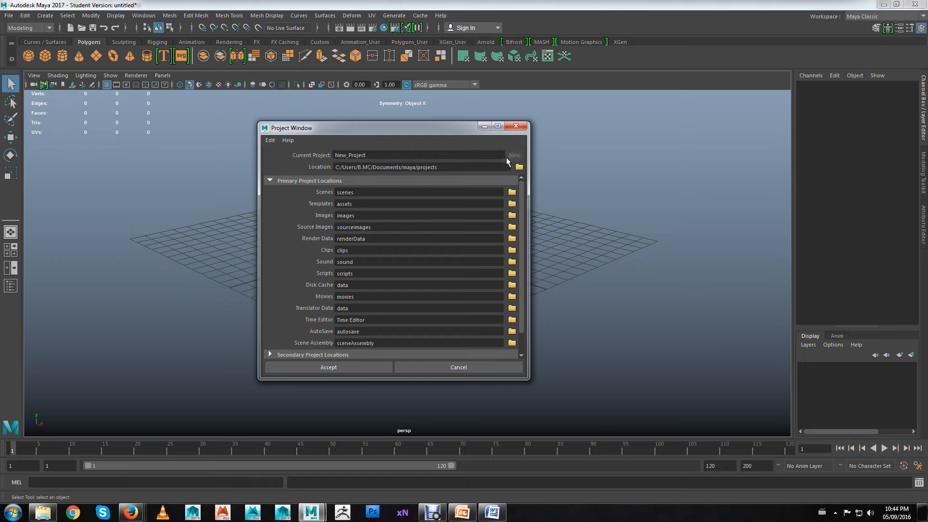
pyautogui.doubleClick(432, 154)
pyautogui.write('Maya')
# Set the new project's location to the personally named Architectural_Asset folder on the Desktop.
pyautogui.click(519, 167)
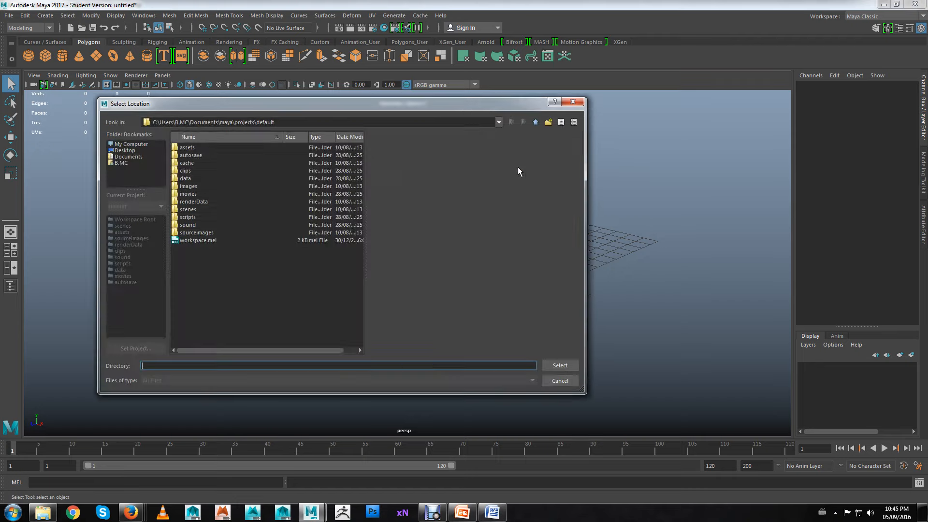
pyautogui.click(120, 151)
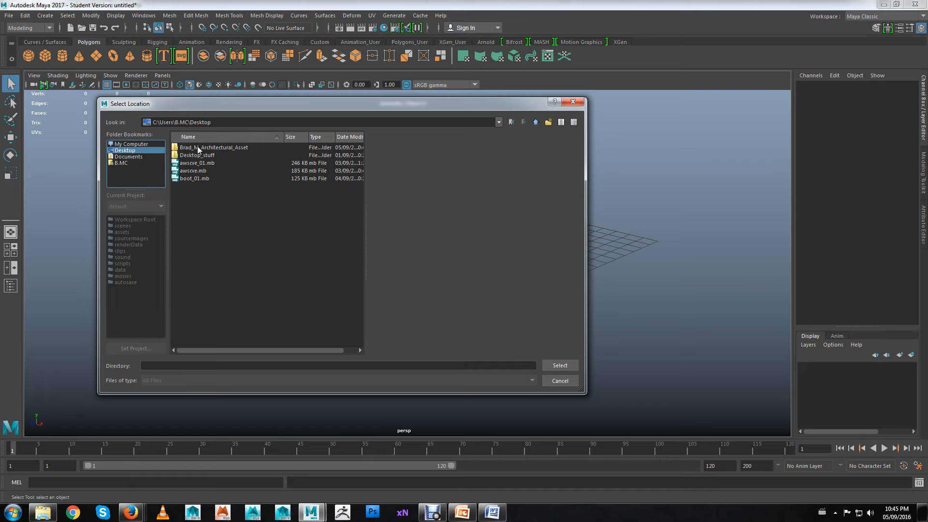
pyautogui.click(182, 148)
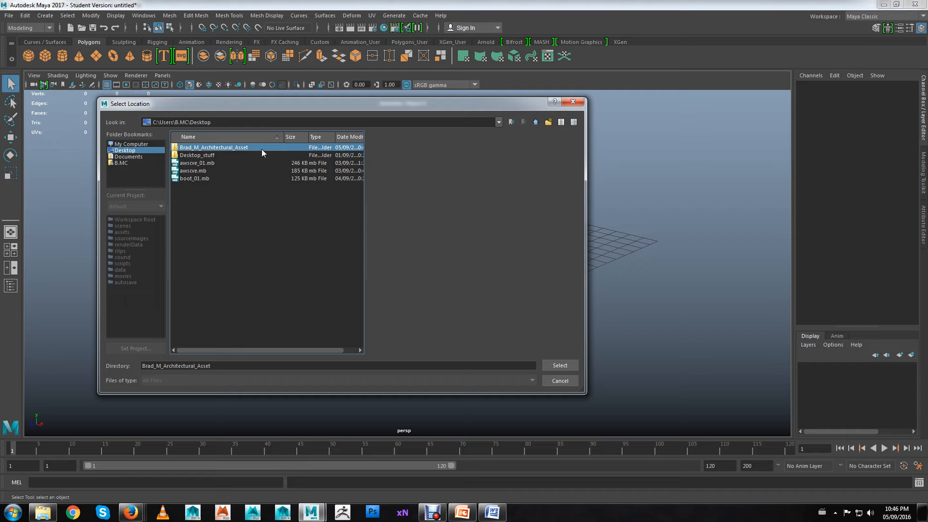
pyautogui.click(562, 369)
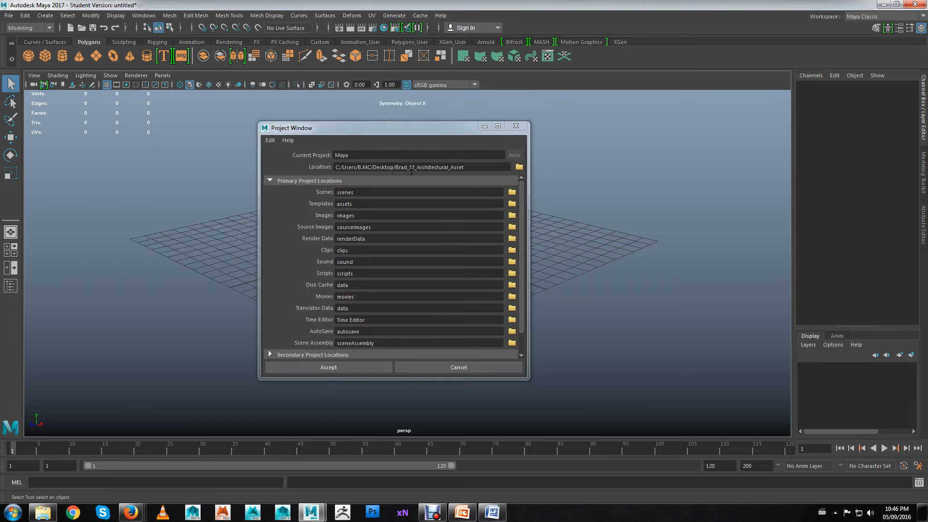
# Check the project name and location path, and accept the settings to create the project.
pyautogui.moveTo(473, 169)
pyautogui.mouseDown()
pyautogui.moveTo(401, 175)
pyautogui.moveTo(467, 174)
pyautogui.mouseUp()
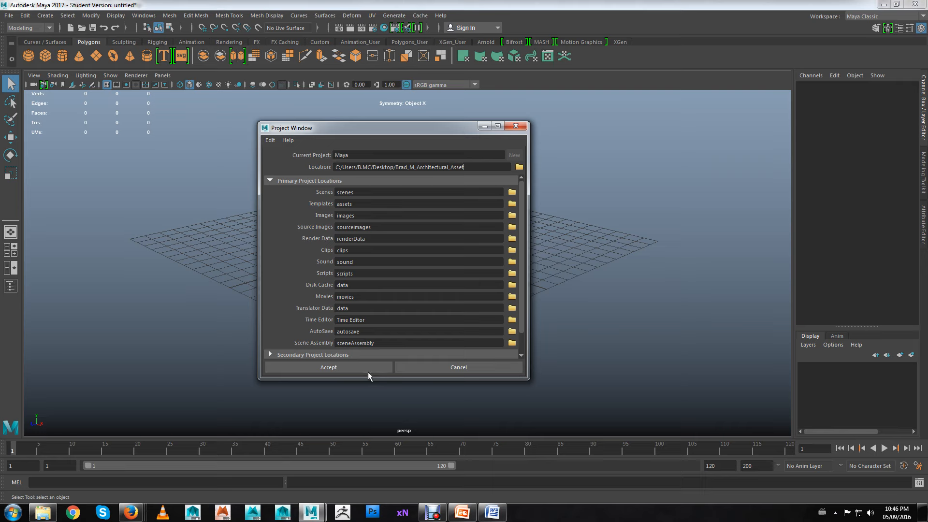
pyautogui.doubleClick(343, 156)
pyautogui.moveTo(463, 167); pyautogui.dragTo(330, 169)
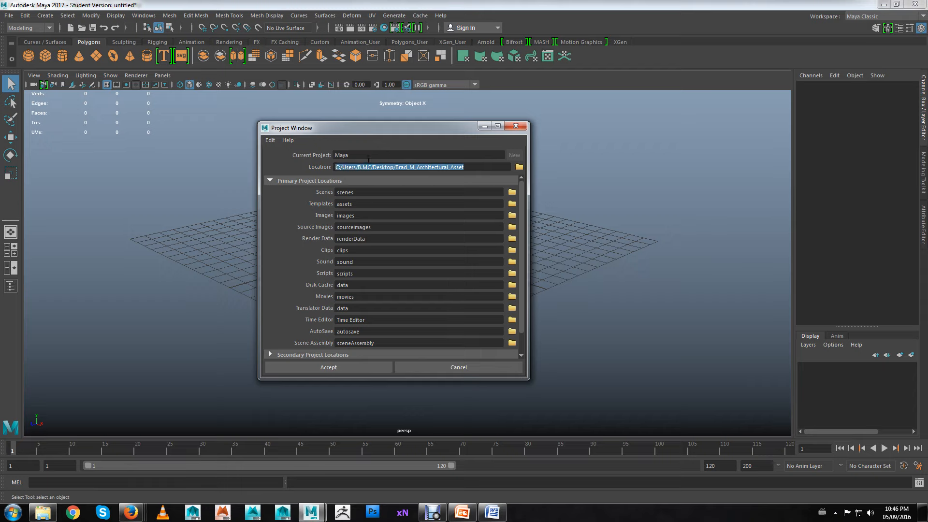
pyautogui.click(356, 365)
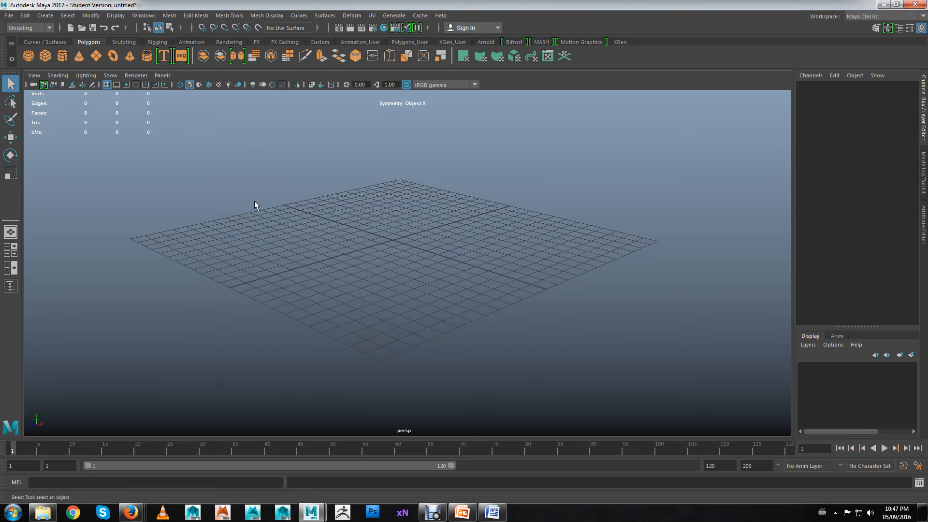
# Start saving the scene under a new name and browse to the Maya project's assets folder.
pyautogui.click(9, 15)
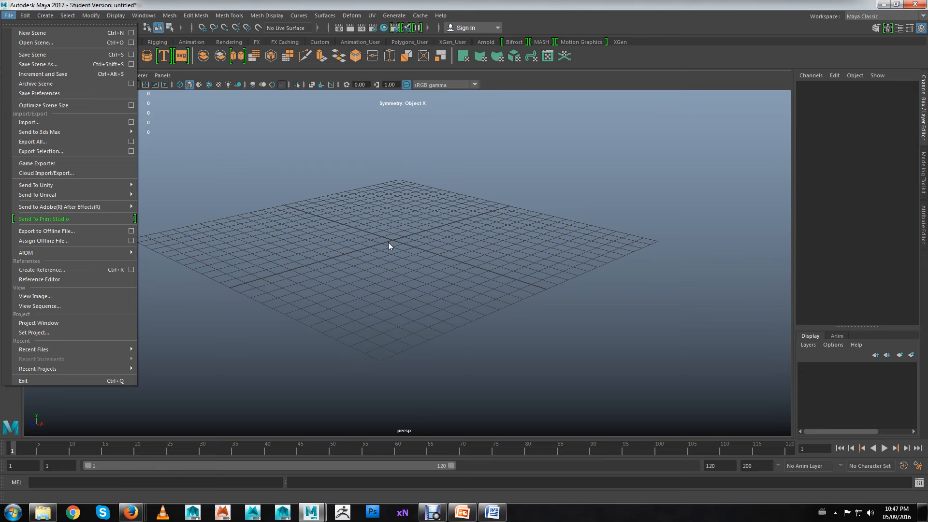
pyautogui.click(77, 64)
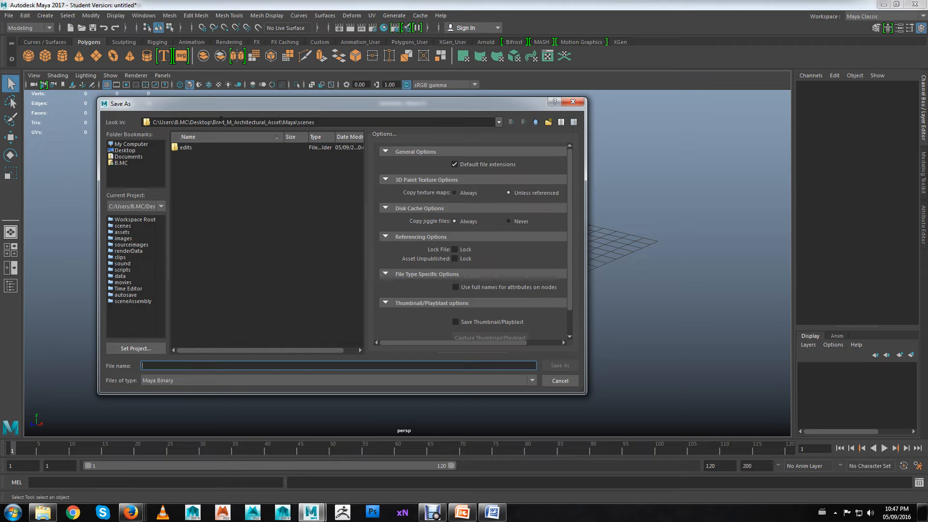
pyautogui.click(536, 122)
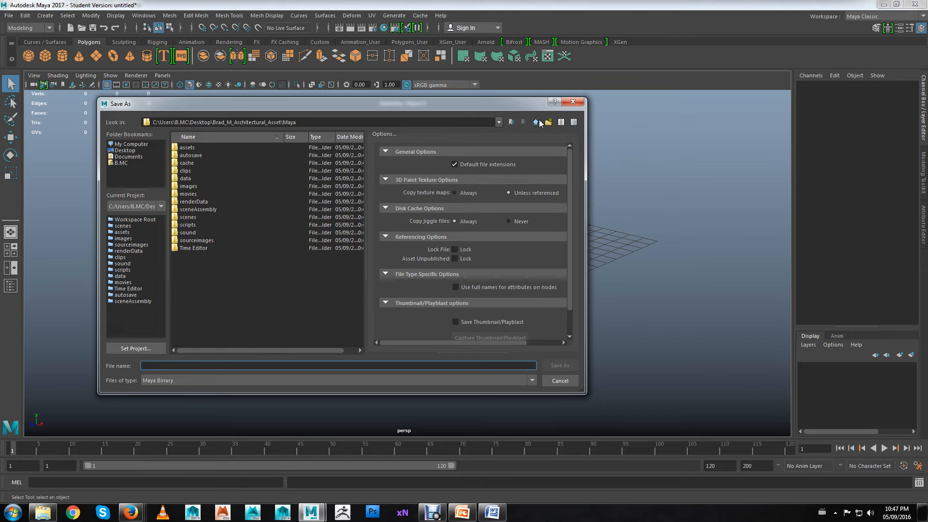
pyautogui.doubleClick(187, 149)
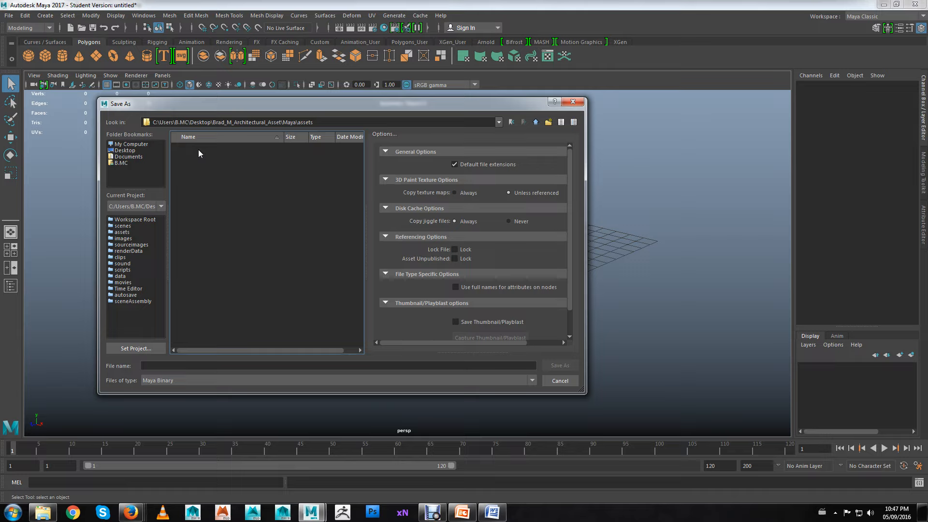
# Create a new folder named props inside the assets folder and open it.
pyautogui.rightClick(209, 159)
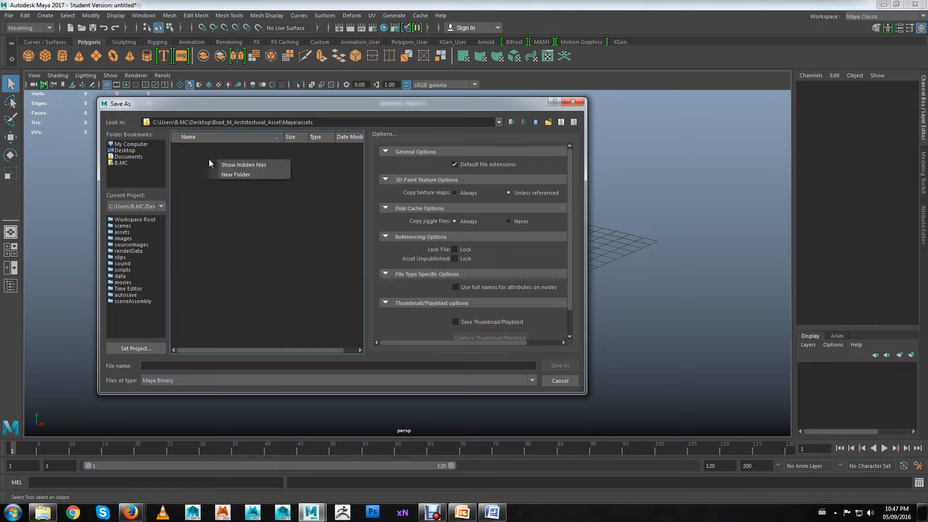
pyautogui.click(240, 175)
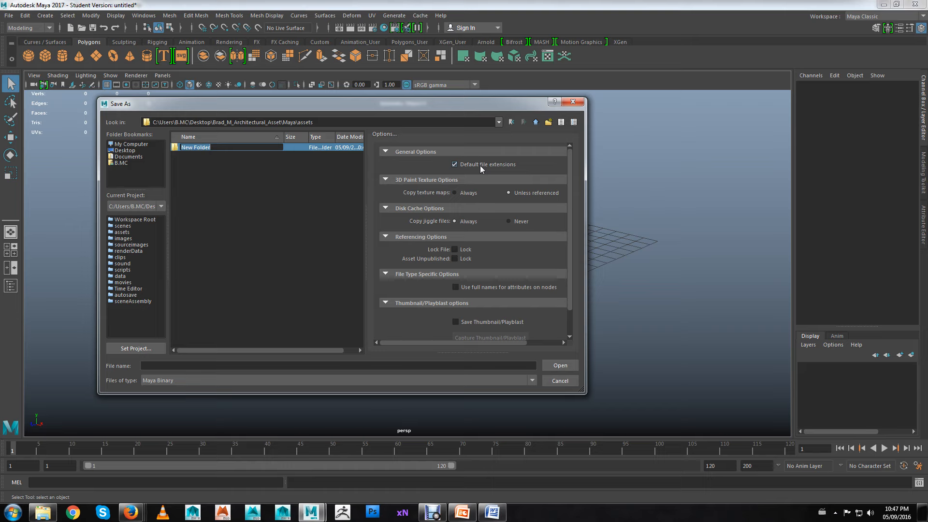
pyautogui.write('props')
pyautogui.press('Return')
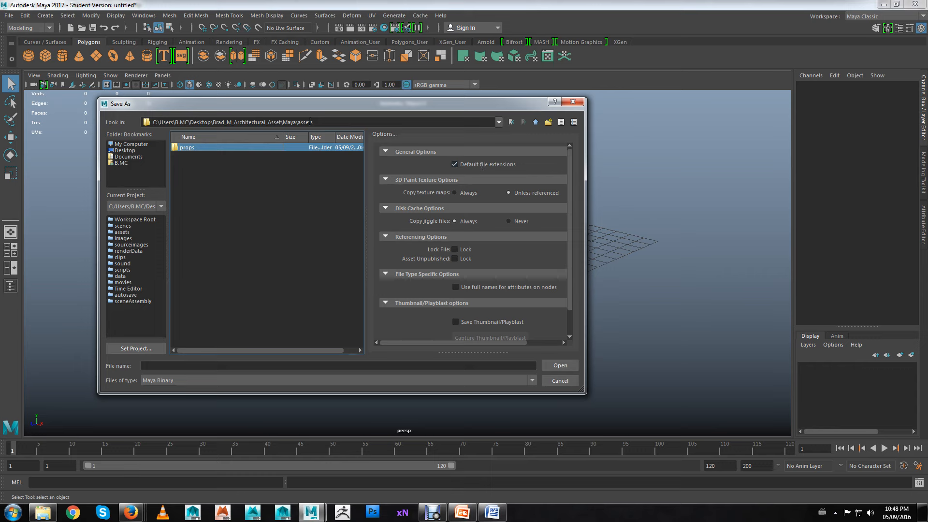
pyautogui.doubleClick(185, 148)
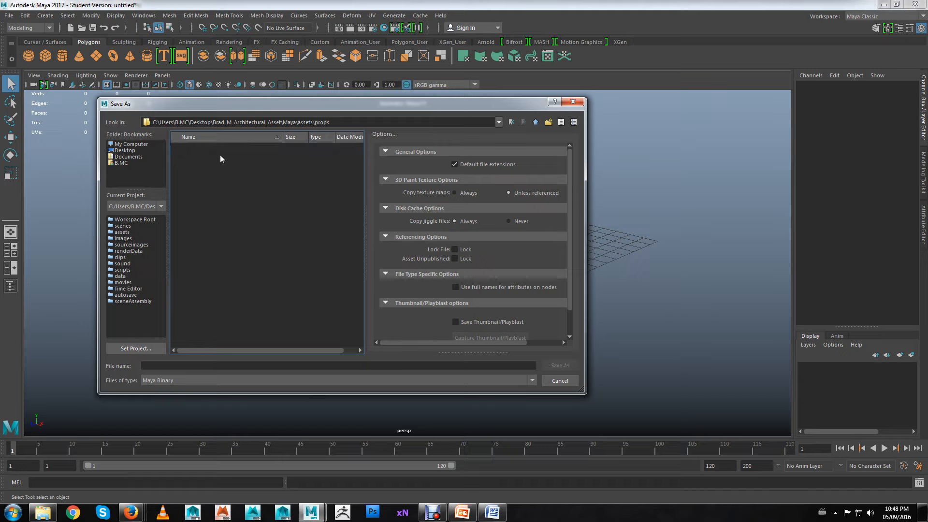
# Return to the assets folder and rename the props folder to buildings.
pyautogui.click(535, 123)
pyautogui.click(190, 146)
pyautogui.rightClick(189, 147)
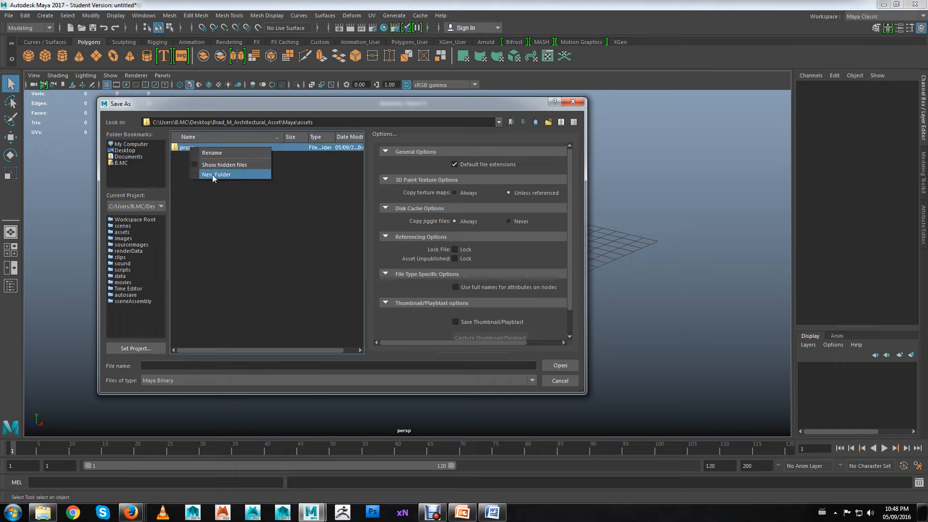
pyautogui.click(216, 153)
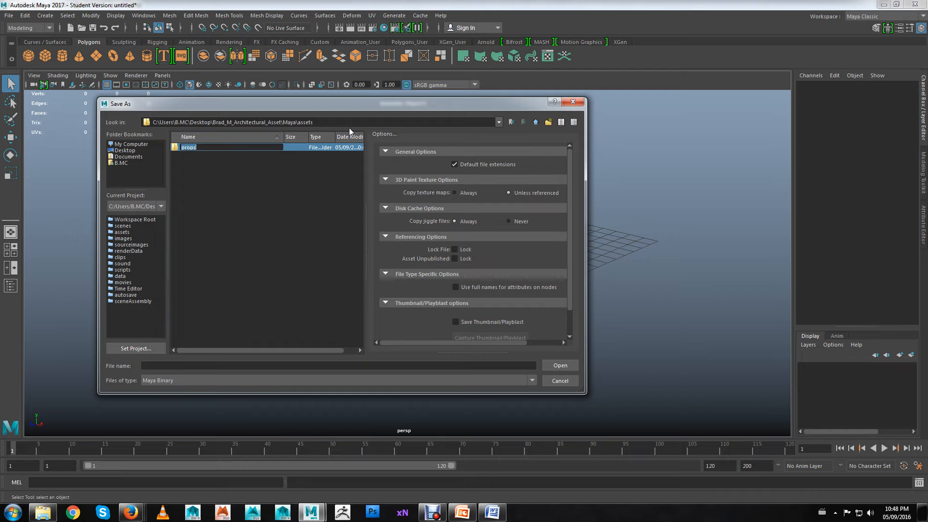
pyautogui.write('buildings')
pyautogui.press('Return')
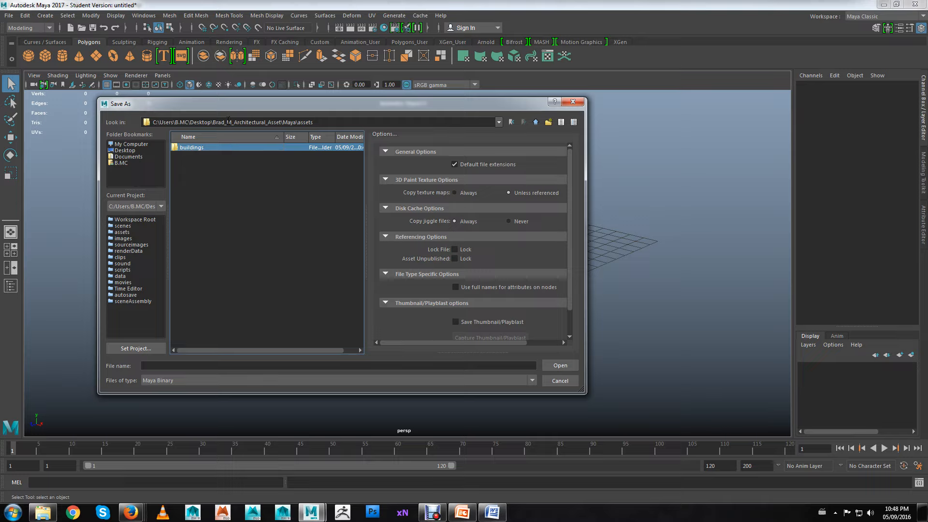
# Open the buildings folder and create a new subfolder in it named models.
pyautogui.doubleClick(196, 147)
pyautogui.rightClick(229, 162)
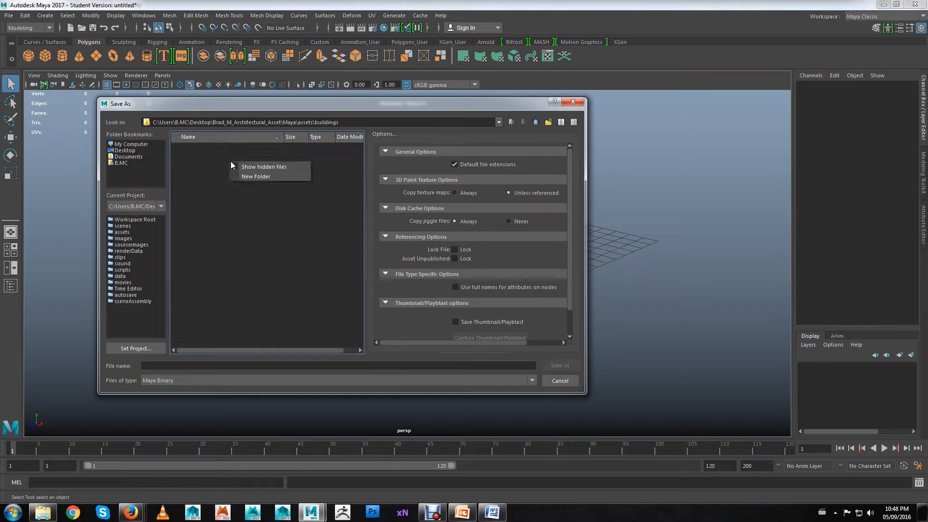
pyautogui.click(257, 177)
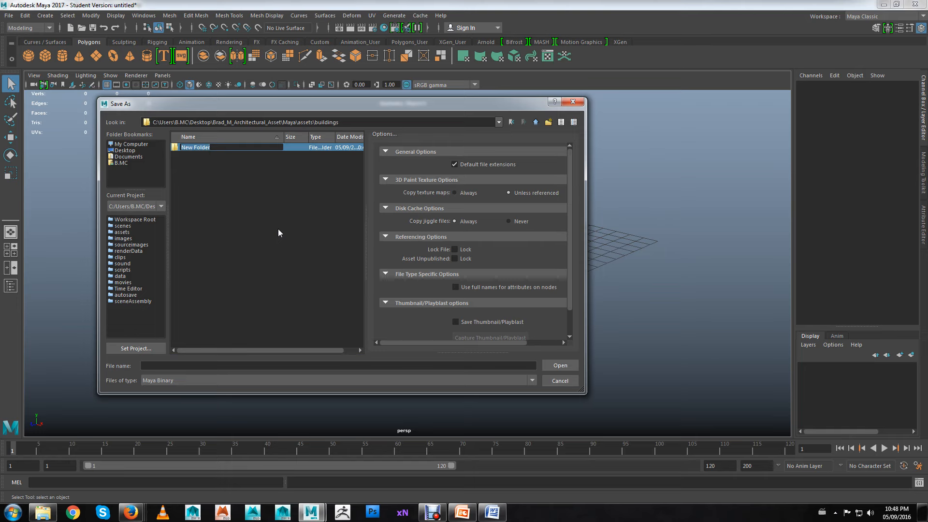
pyautogui.write('Architectural_Asset')
pyautogui.moveTo(243, 148); pyautogui.dragTo(181, 147)
pyautogui.write('models')
pyautogui.press('Return')
pyautogui.press('Return')
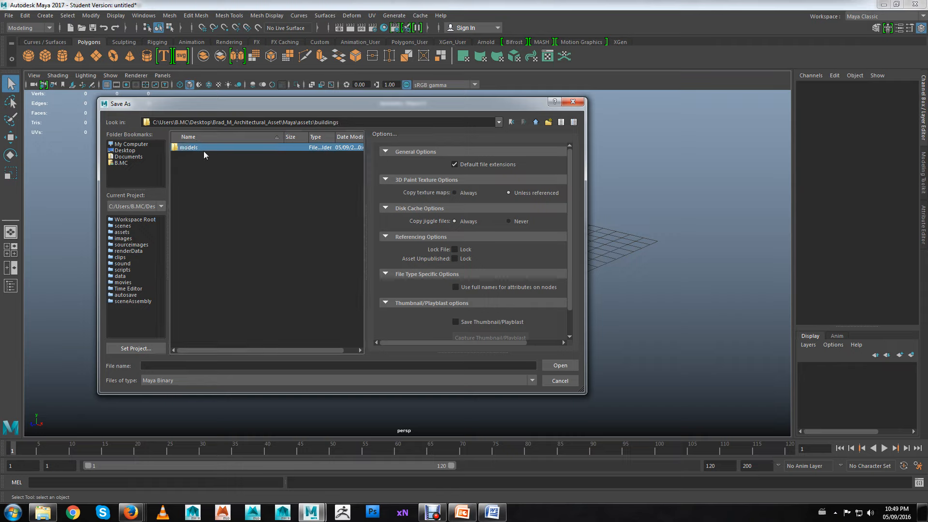
# Add a second subfolder named rigs beside the models folder.
pyautogui.rightClick(199, 172)
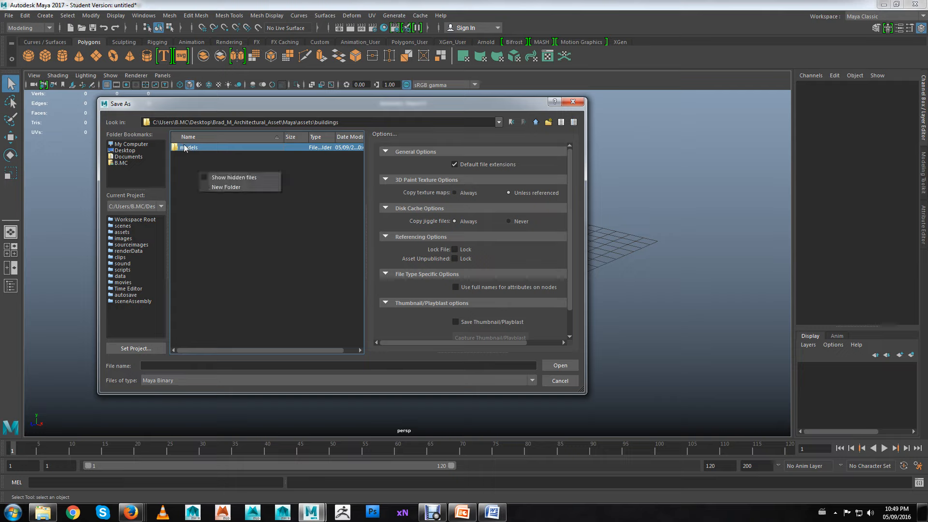
pyautogui.click(237, 190)
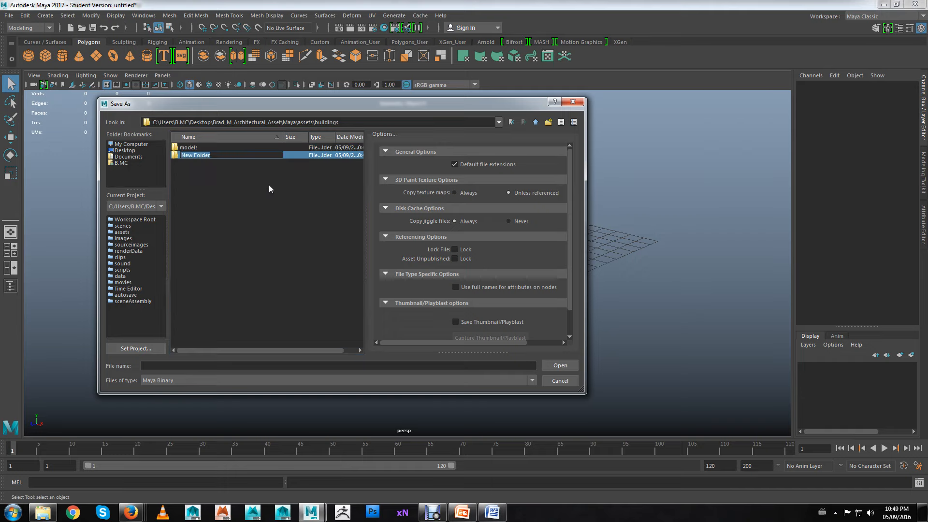
pyautogui.write('rigs')
pyautogui.press('Return')
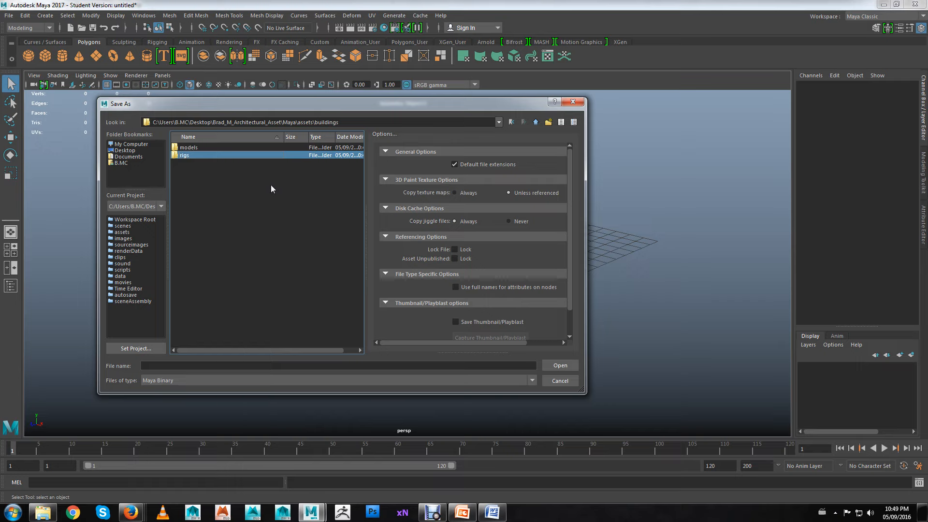
pyautogui.click(250, 149)
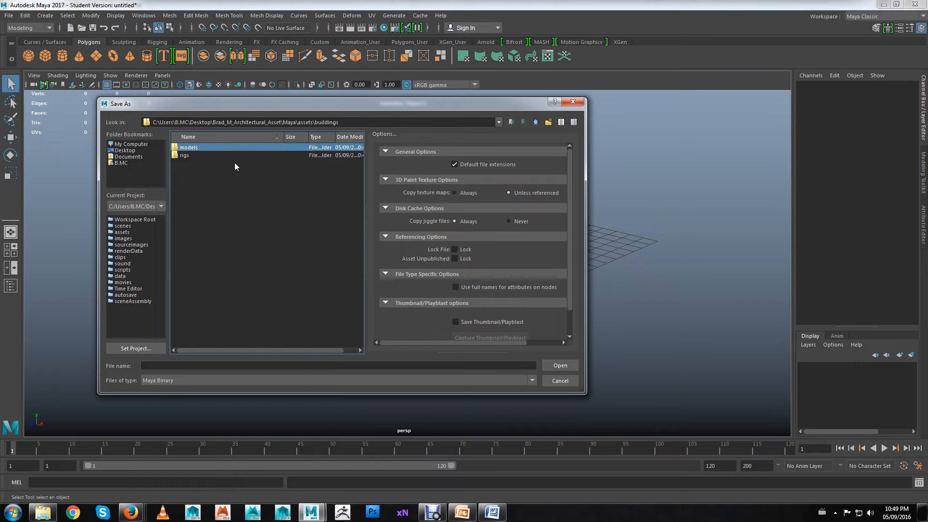
pyautogui.click(228, 154)
pyautogui.click(225, 149)
pyautogui.click(184, 157)
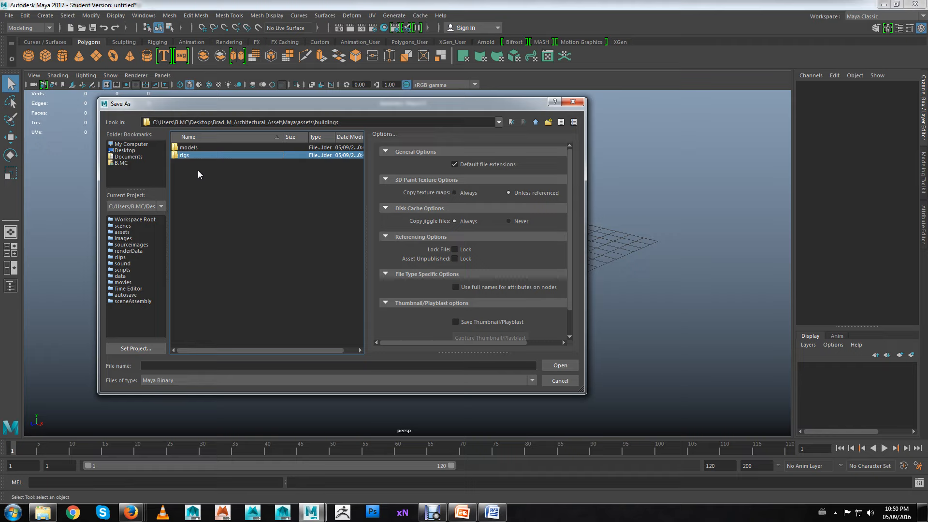
pyautogui.click(196, 148)
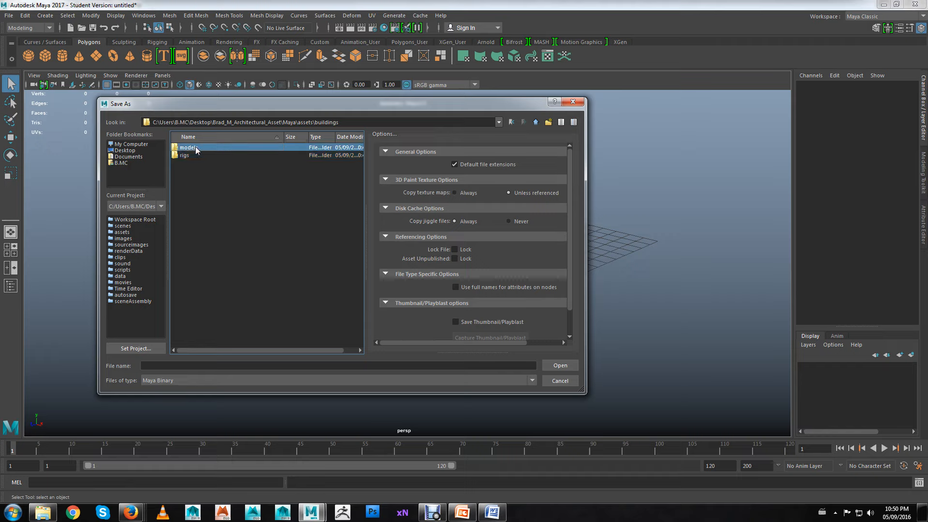
pyautogui.click(186, 156)
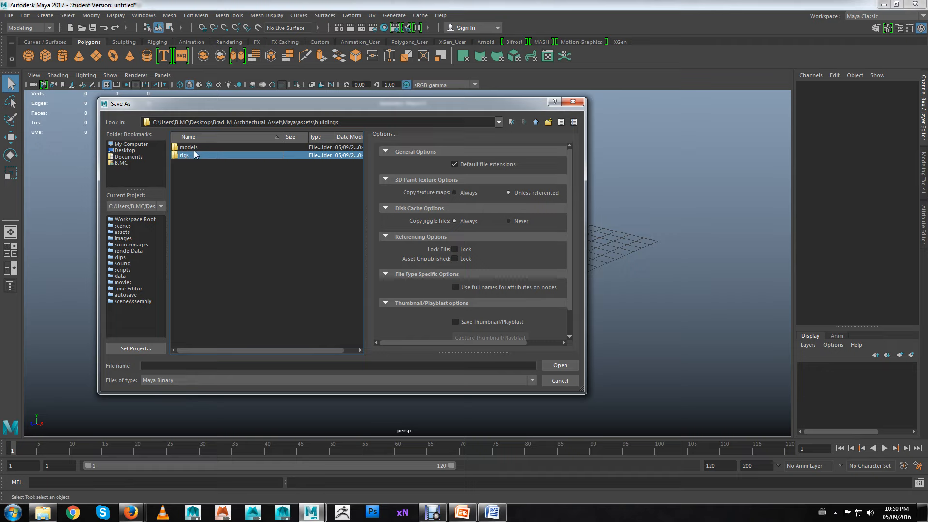
pyautogui.click(195, 147)
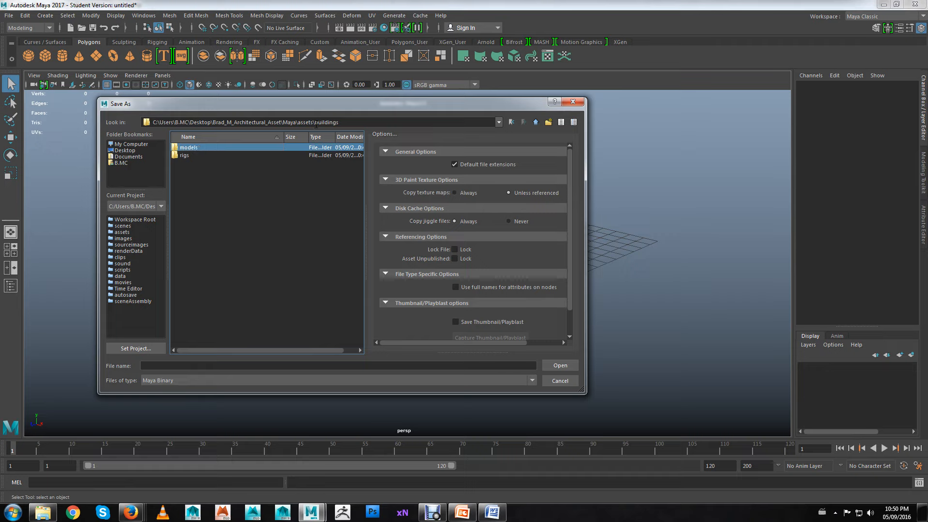
# Open the models folder and create a new subfolder in it named Fountain_model.
pyautogui.doubleClick(205, 147)
pyautogui.rightClick(227, 164)
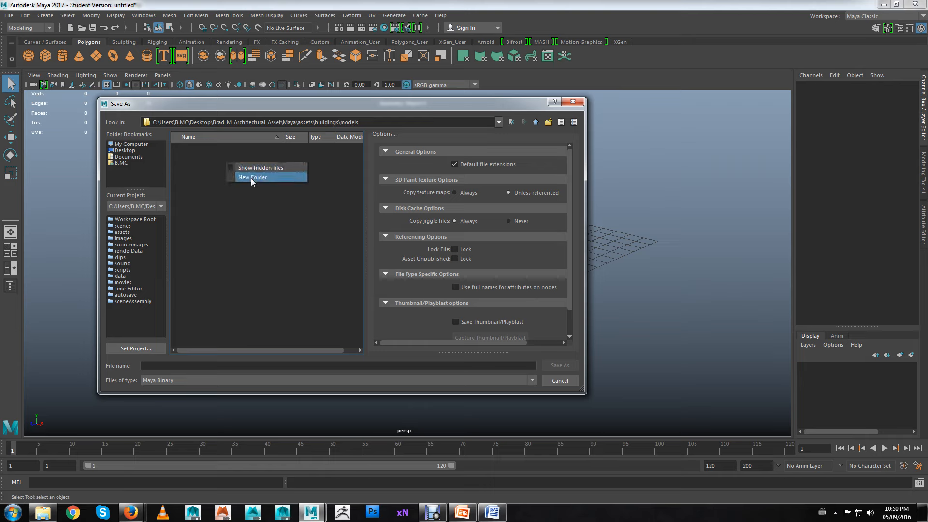
pyautogui.click(251, 178)
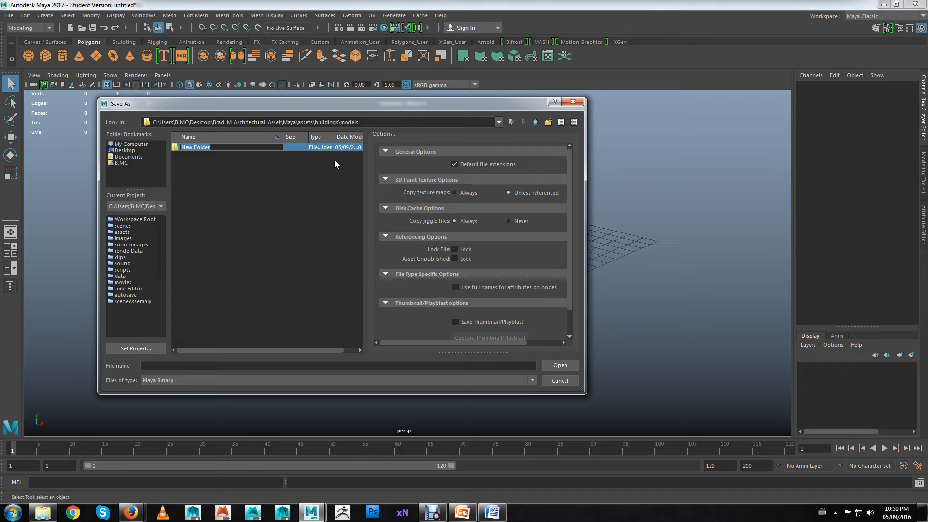
pyautogui.write('Fountain_model')
pyautogui.press('Return')
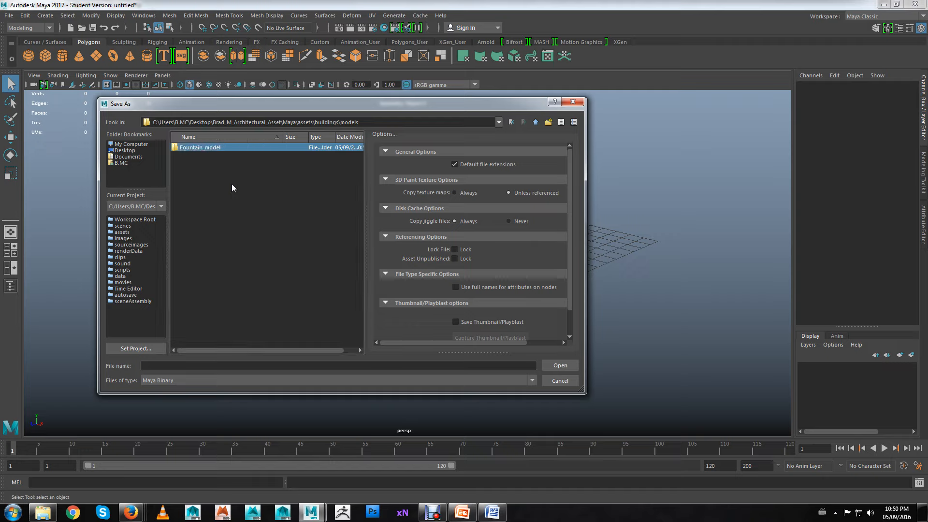
# Open the Fountain_model folder and enter fountain_model_01 as the scene's file name.
pyautogui.doubleClick(230, 147)
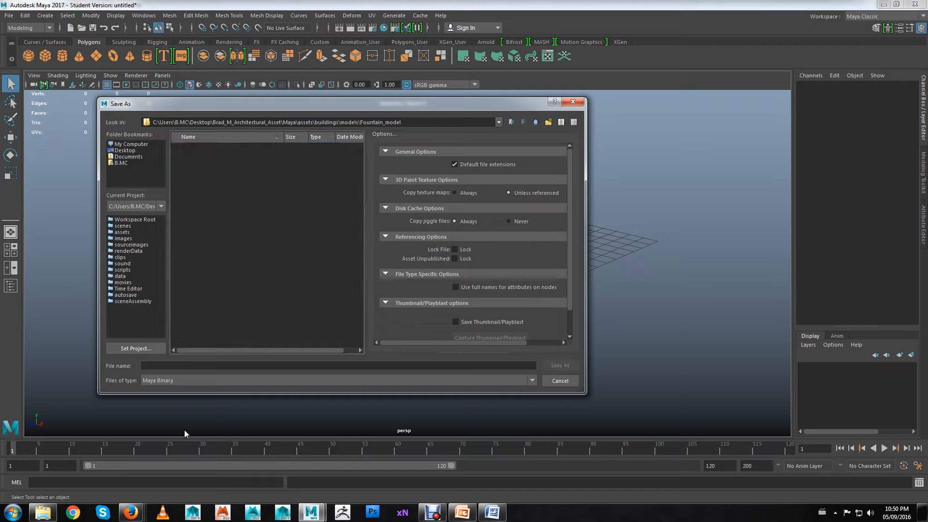
pyautogui.click(225, 366)
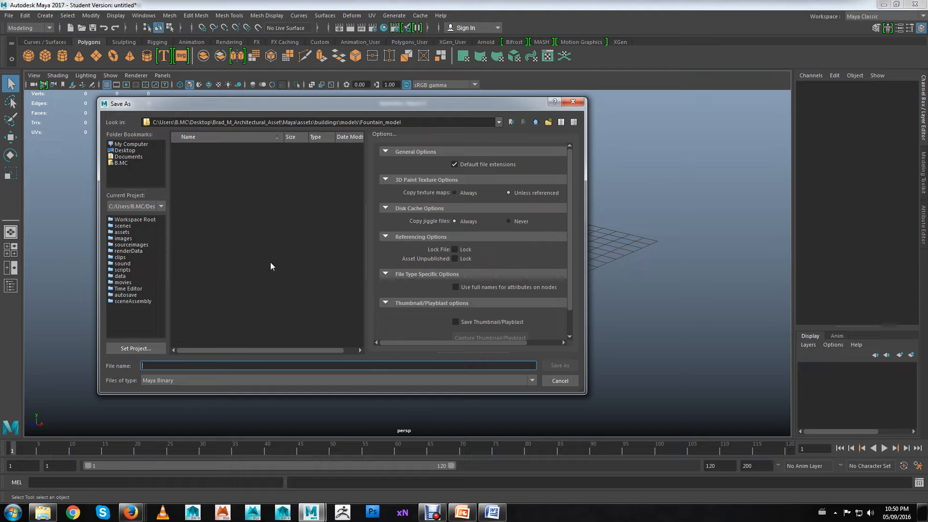
pyautogui.write('fountain')
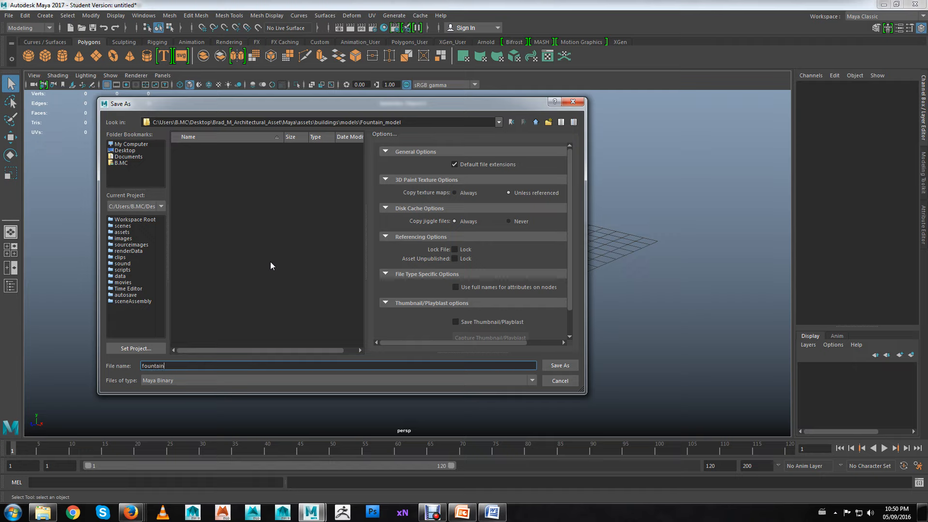
pyautogui.write('_model_01')
# Set the scene's file type to Maya ASCII.
pyautogui.click(182, 382)
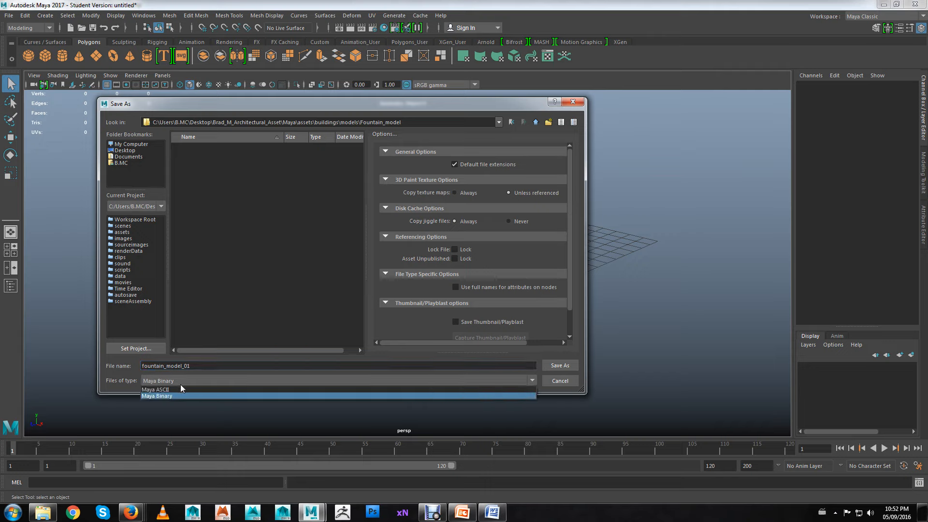
pyautogui.click(183, 388)
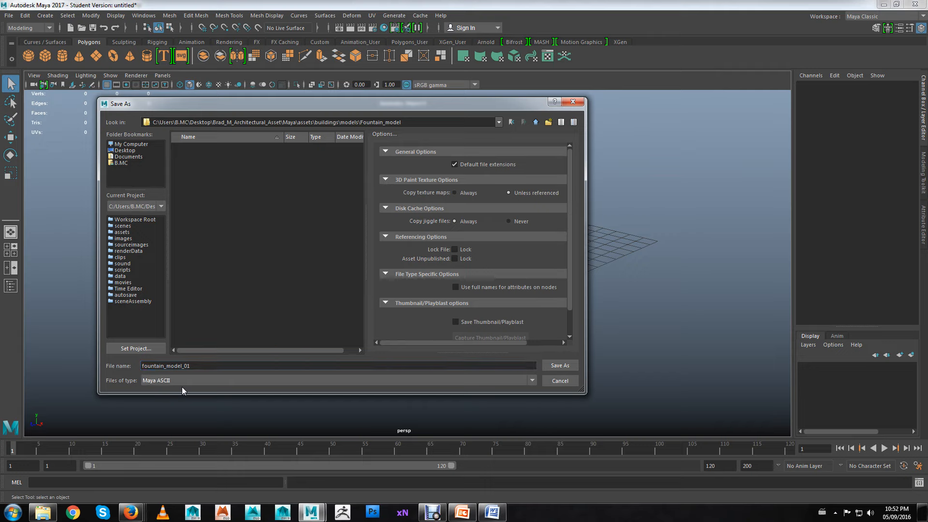
pyautogui.click(192, 381)
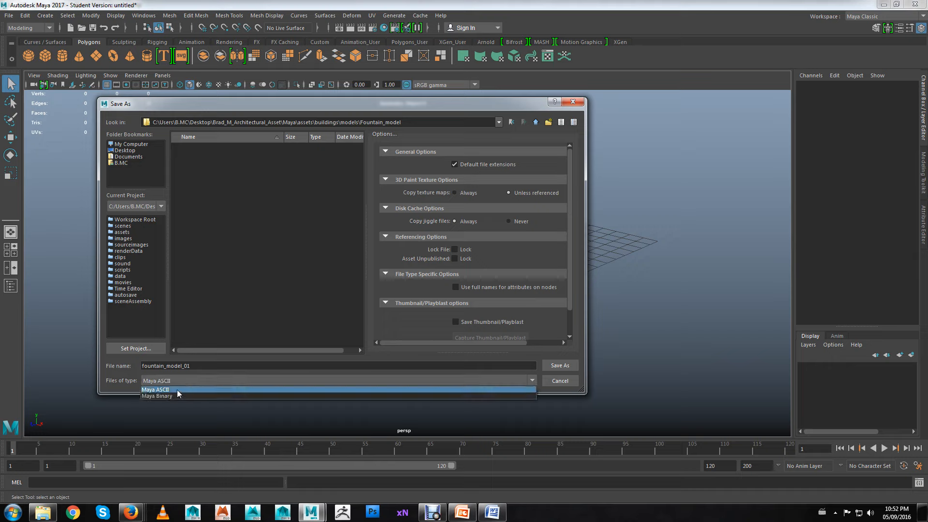
pyautogui.click(177, 390)
# Set the file type to Maya Binary and save the scene, accepting the student version notice.
pyautogui.click(185, 379)
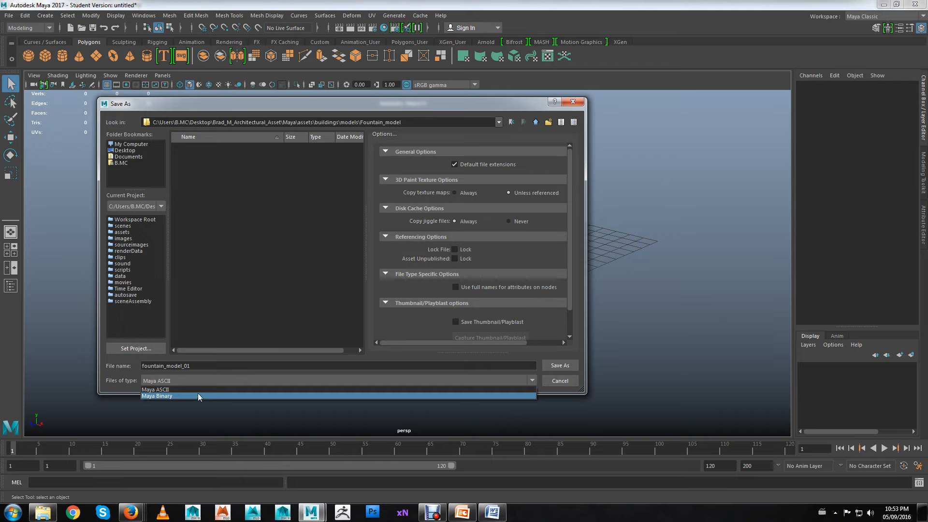
pyautogui.click(229, 396)
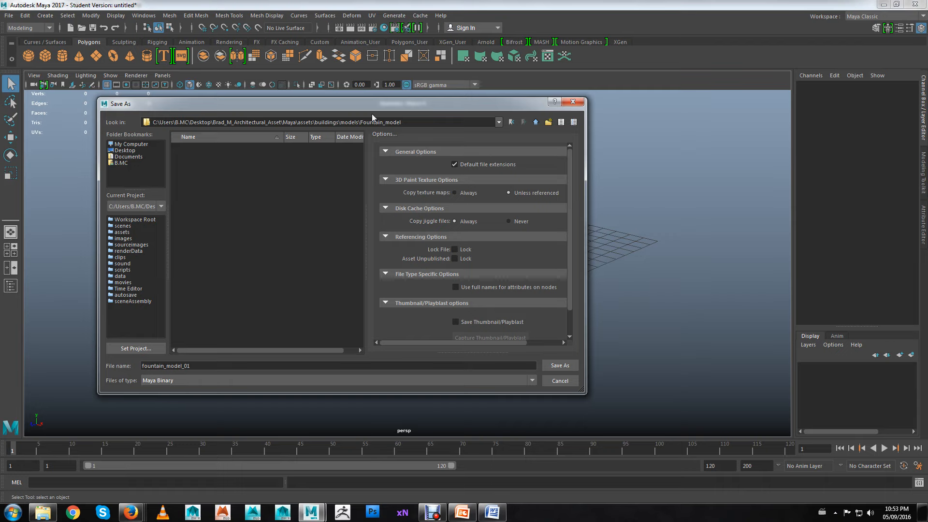
pyautogui.click(550, 379)
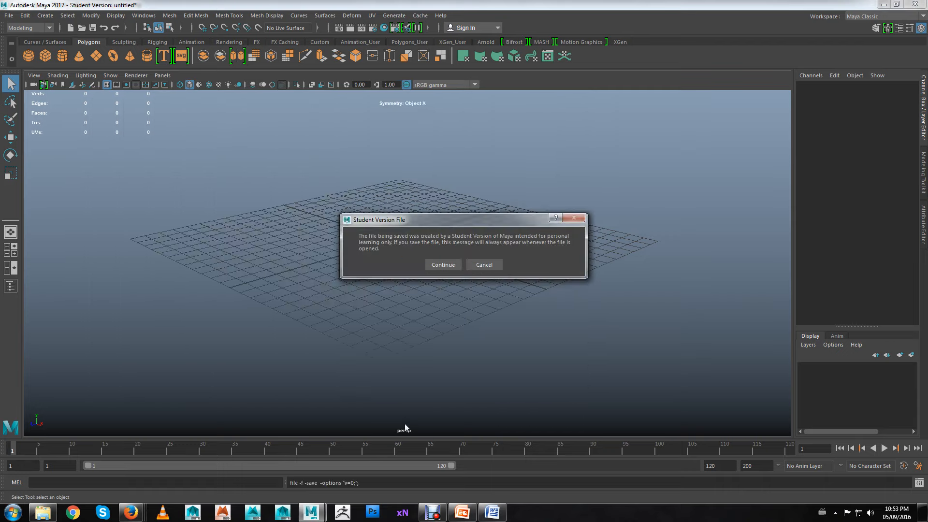
pyautogui.click(443, 265)
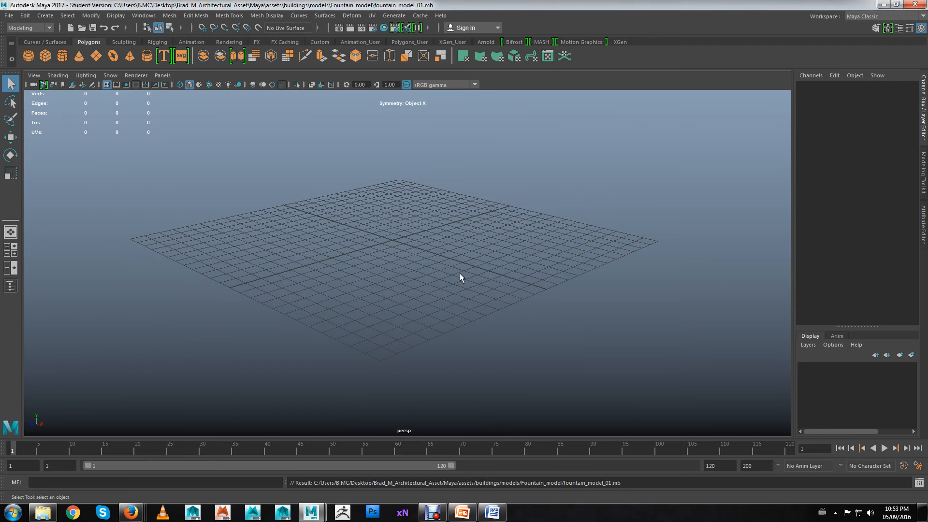
pyautogui.keyDown('alt'); pyautogui.moveTo(332, 247); pyautogui.dragTo(437, 283, button='right'); pyautogui.keyUp('alt')
pyautogui.keyDown('alt'); pyautogui.moveTo(408, 243); pyautogui.dragTo(446, 263, button='middle'); pyautogui.keyUp('alt')
pyautogui.keyDown('alt'); pyautogui.moveTo(446, 263); pyautogui.dragTo(380, 234, button='right'); pyautogui.keyUp('alt')
pyautogui.keyDown('alt'); pyautogui.moveTo(379, 234); pyautogui.dragTo(381, 235); pyautogui.keyUp('alt')
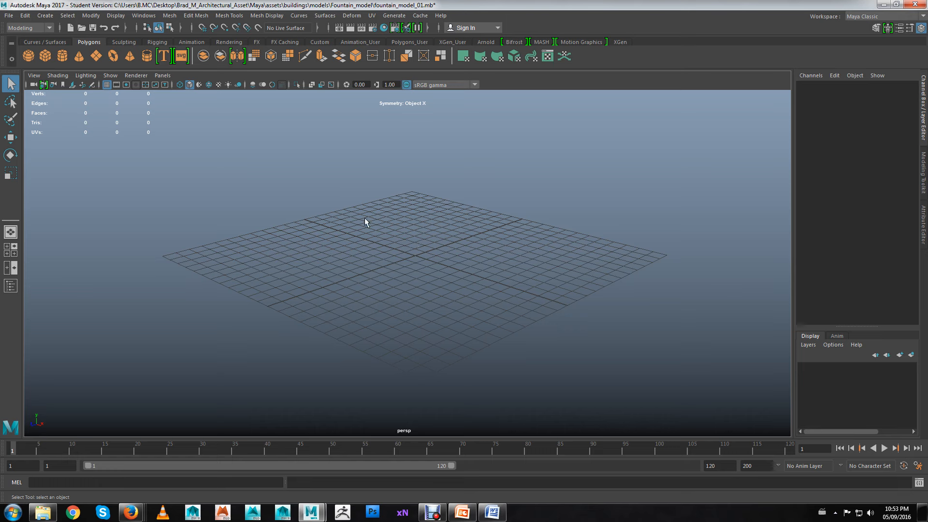
# Start saving the scene under a new name and browse up from the Fountain_model folder to the main Architectural_Asset folder.
pyautogui.click(7, 16)
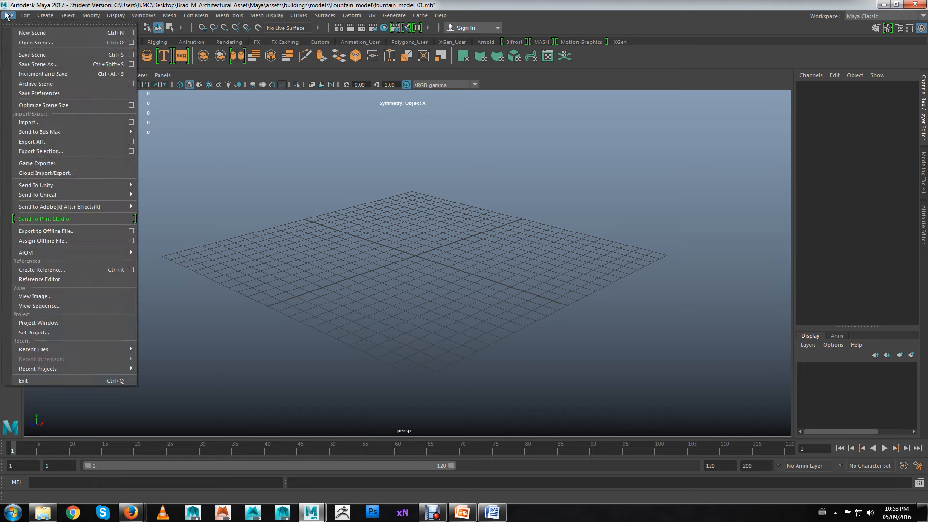
pyautogui.click(48, 65)
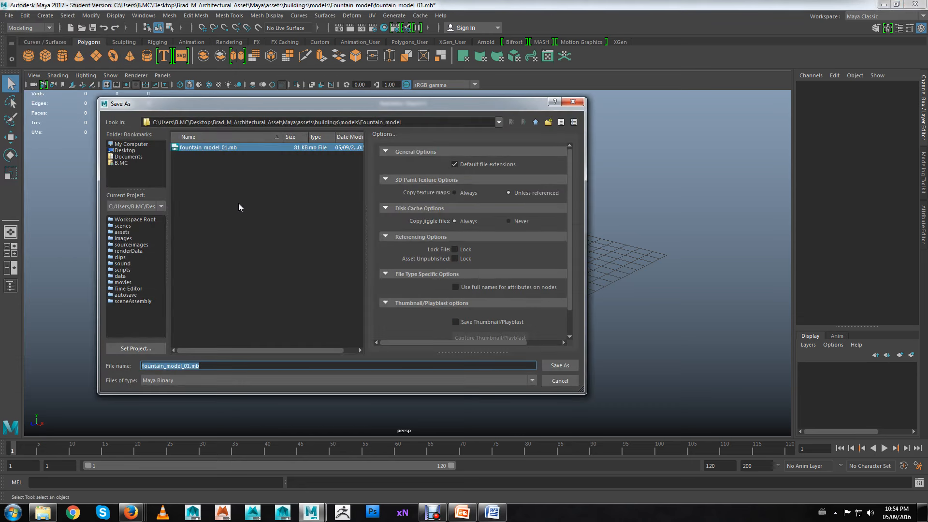
pyautogui.click(536, 123)
pyautogui.click(535, 123)
pyautogui.click(536, 123)
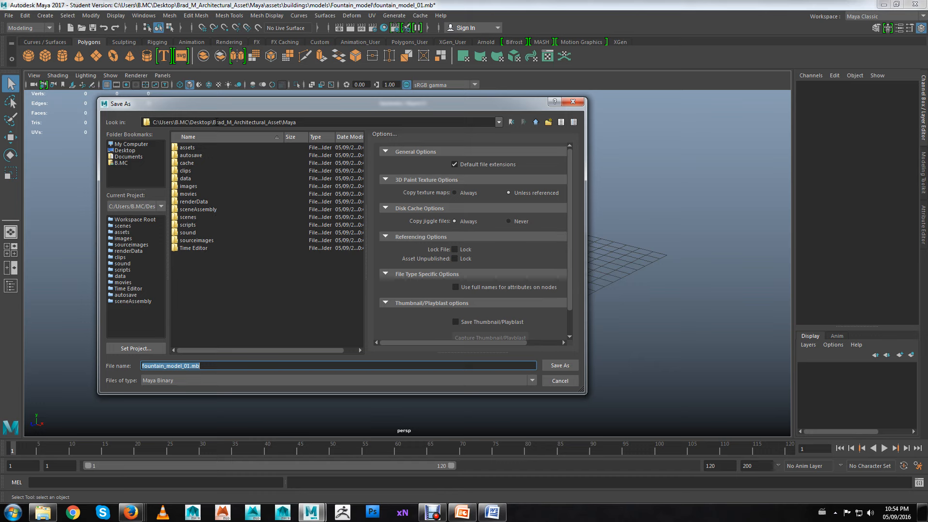
pyautogui.click(536, 122)
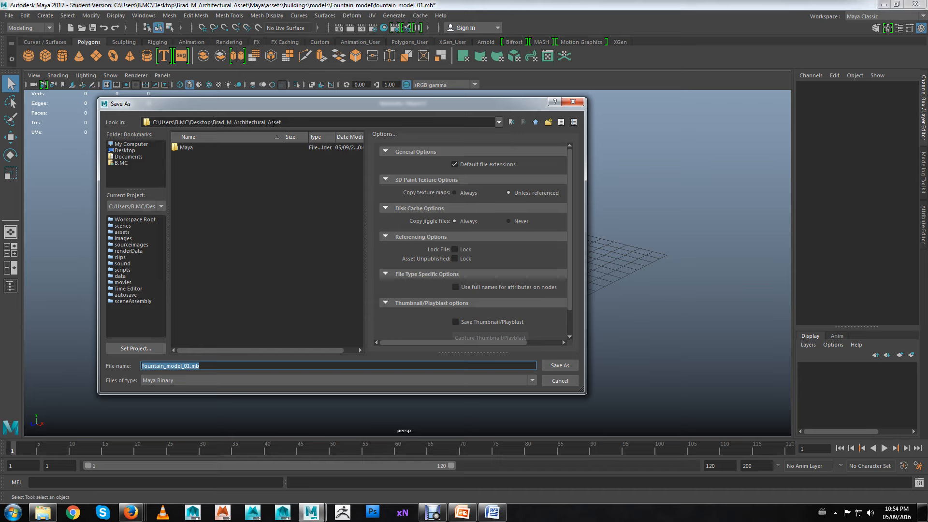
pyautogui.moveTo(231, 122); pyautogui.dragTo(254, 124)
pyautogui.click(287, 122)
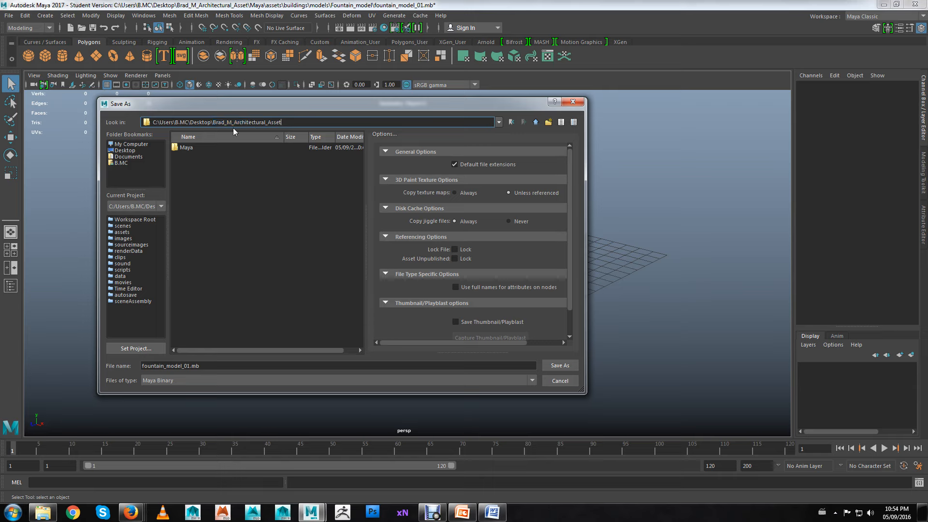
pyautogui.click(252, 207)
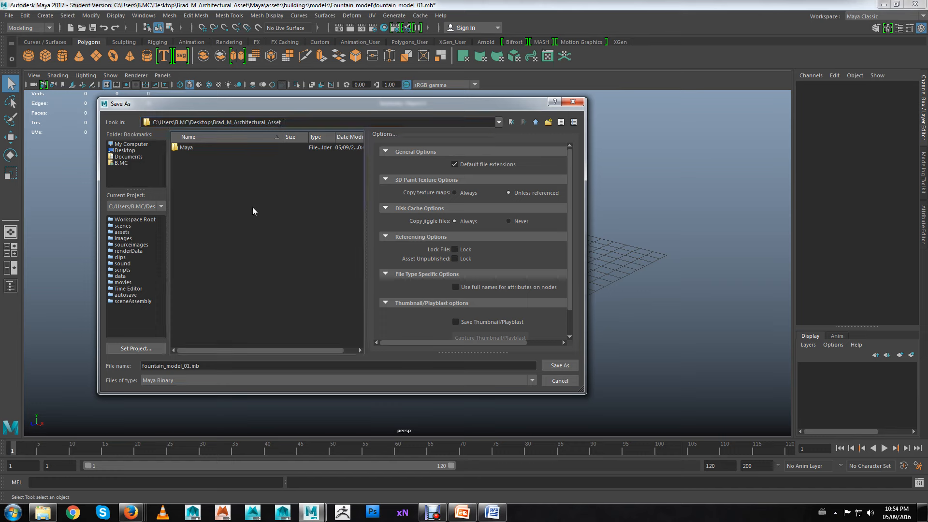
# Browse down through the Maya and assets folders into the buildings folder.
pyautogui.click(187, 149)
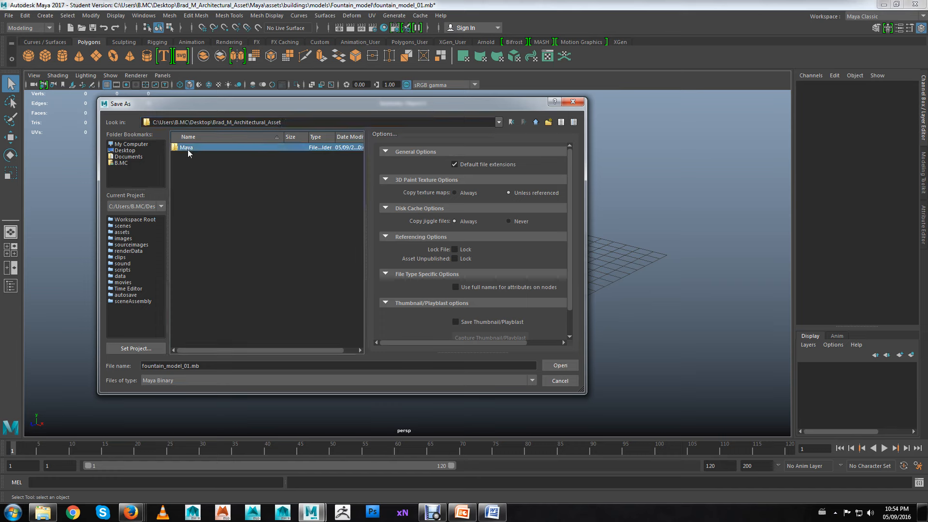
pyautogui.doubleClick(188, 150)
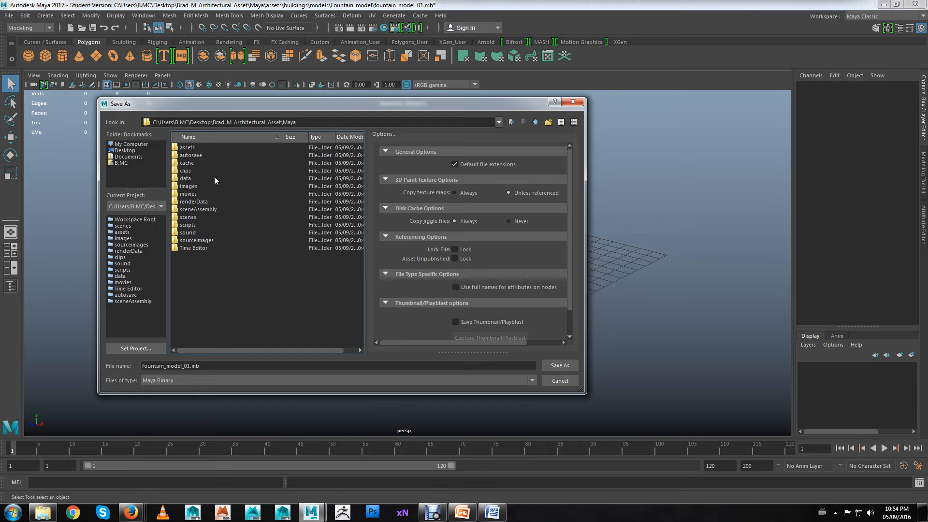
pyautogui.click(184, 148)
pyautogui.doubleClick(184, 148)
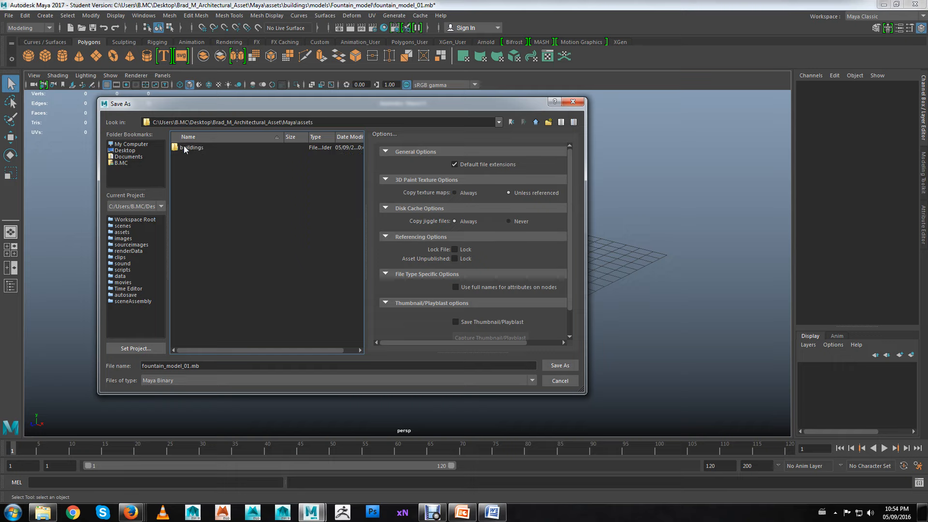
pyautogui.click(177, 147)
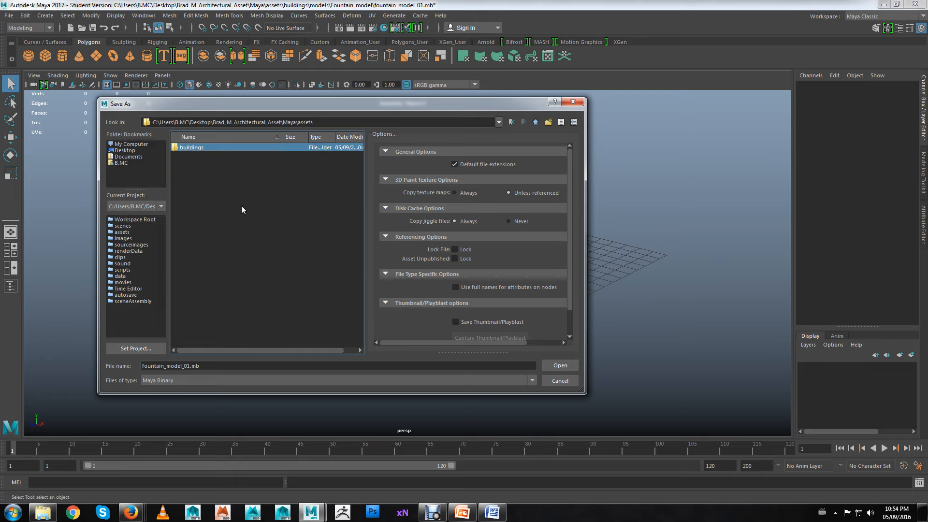
pyautogui.doubleClick(204, 148)
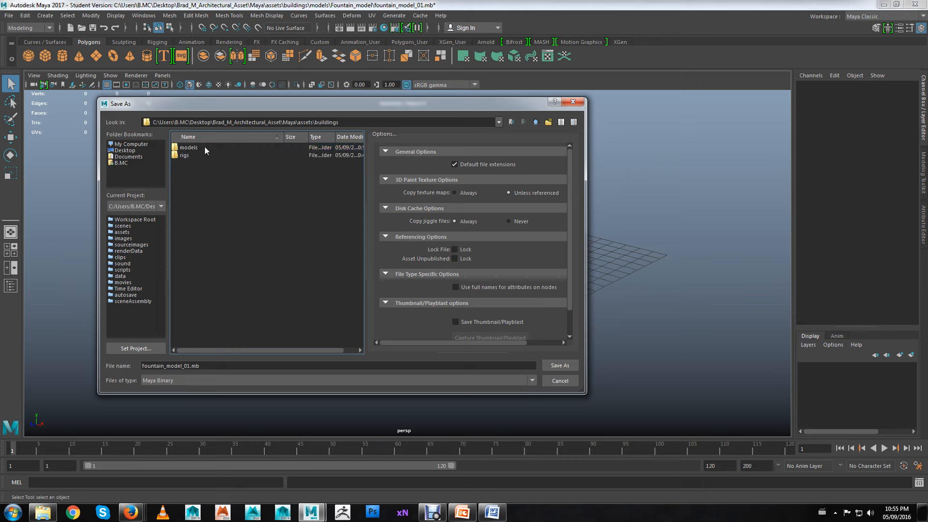
# Look through the models folder into Fountain_model, select the fountain_model_01.mb file, and leave without saving.
pyautogui.click(198, 148)
pyautogui.click(192, 155)
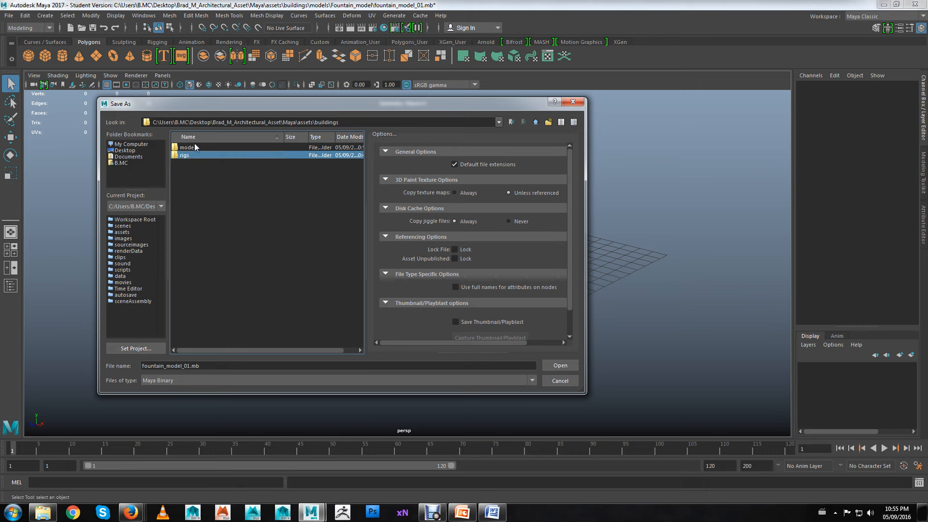
pyautogui.click(196, 147)
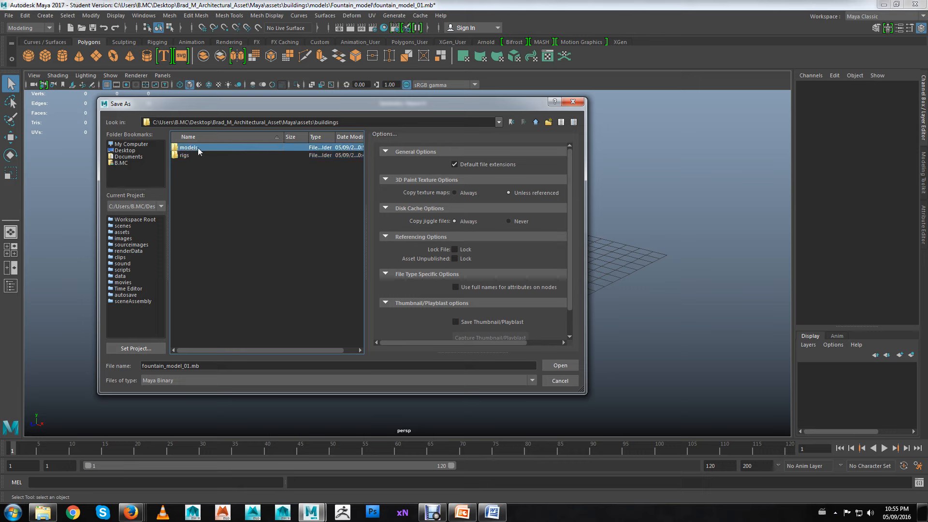
pyautogui.doubleClick(198, 147)
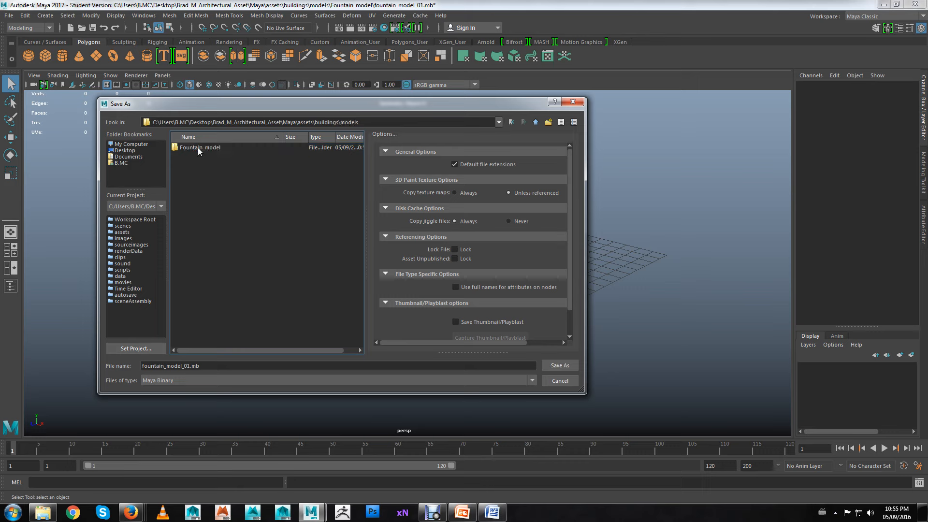
pyautogui.click(198, 147)
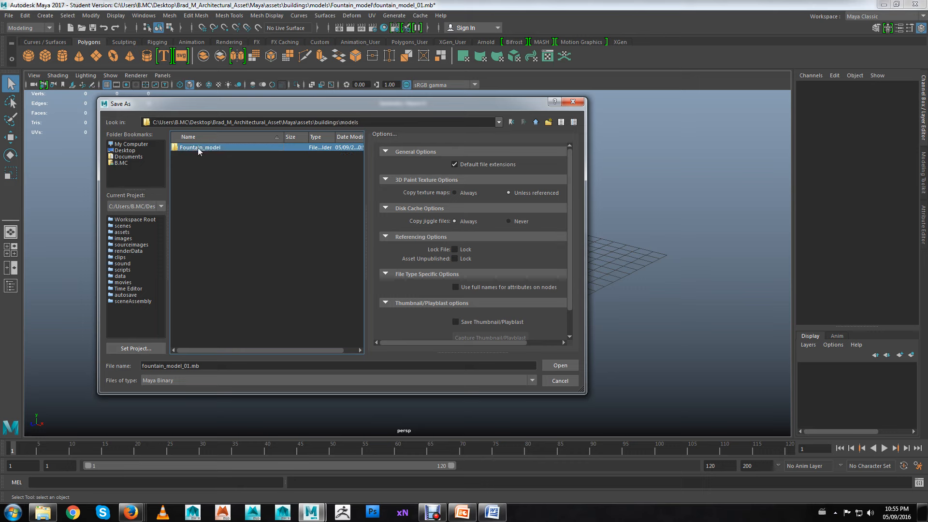
pyautogui.doubleClick(227, 148)
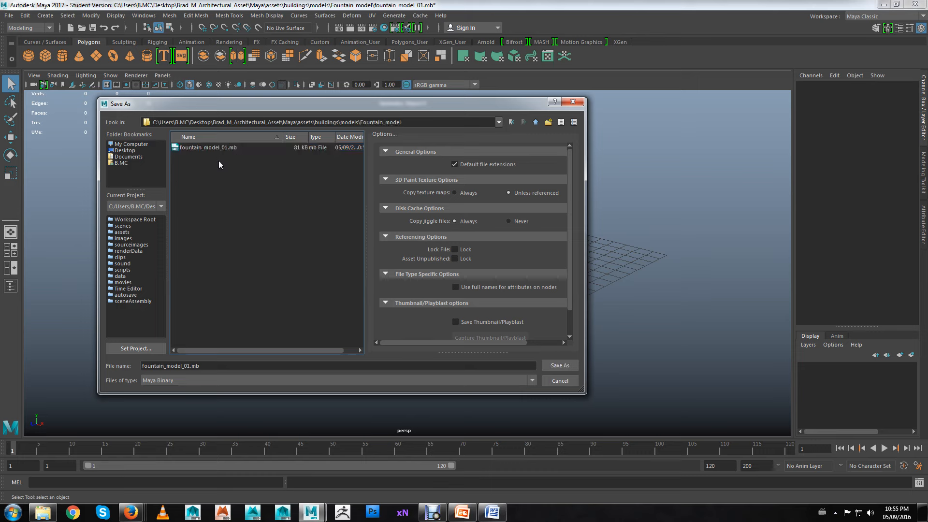
pyautogui.click(190, 148)
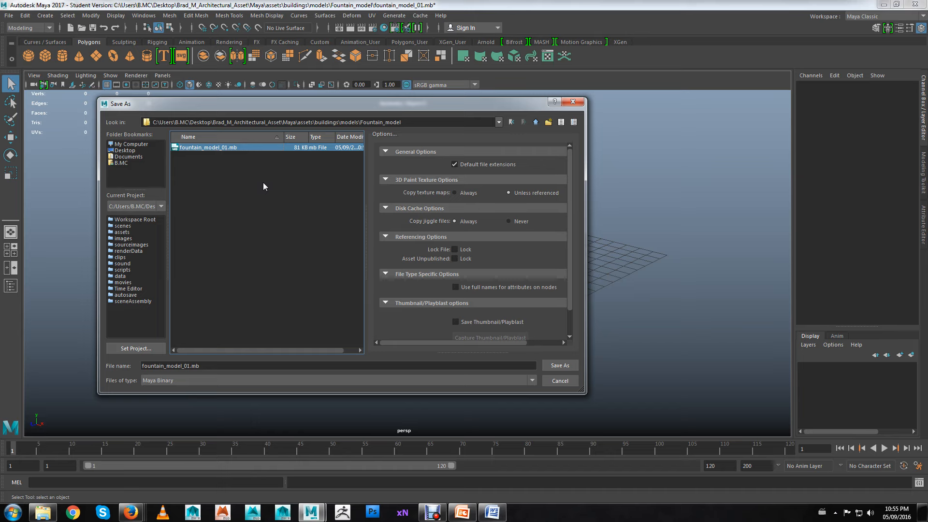
pyautogui.click(572, 101)
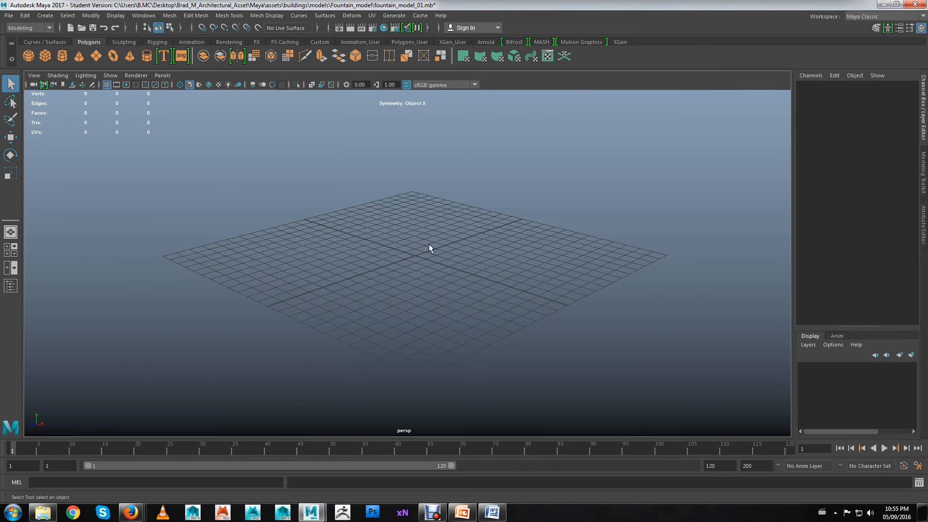
# Create a polygon cube at the origin and scale it uniformly to about 5.09.
pyautogui.press('space')
pyautogui.click(347, 205)
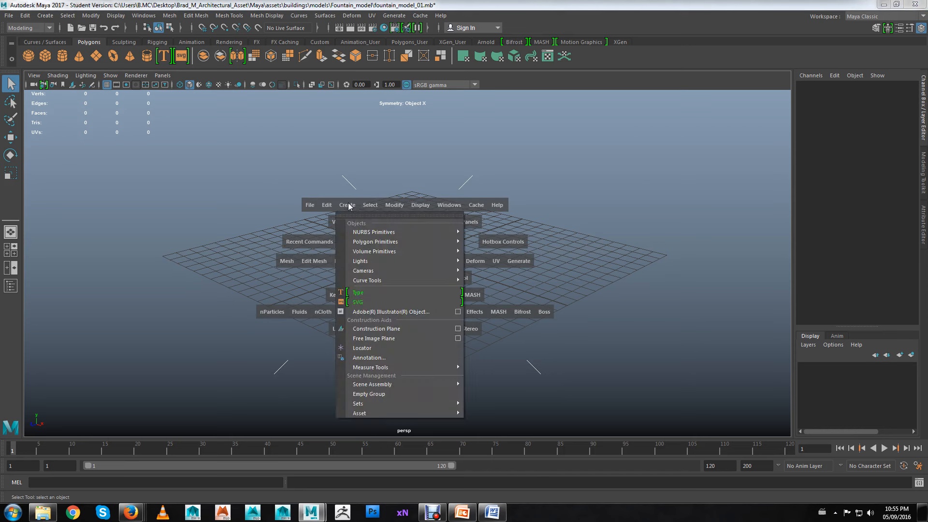
pyautogui.moveTo(425, 241)
pyautogui.click(486, 260)
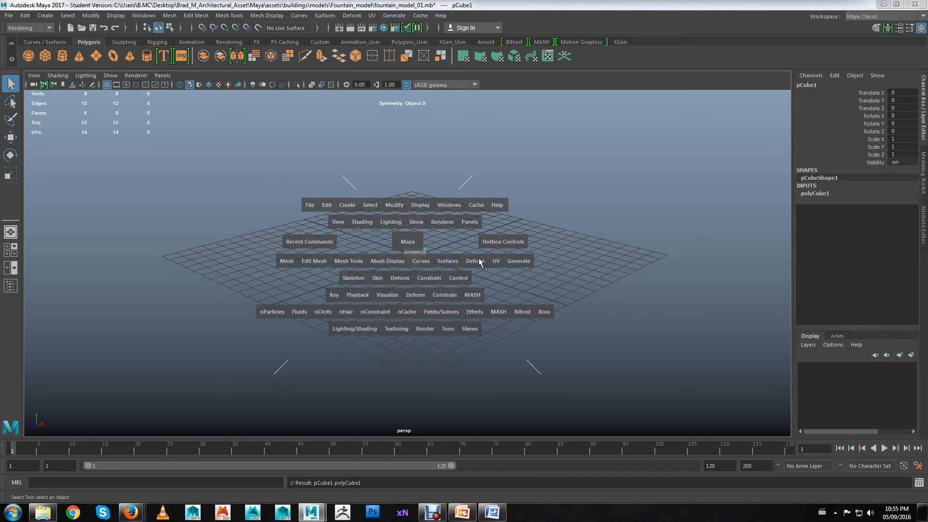
pyautogui.scroll(3, 435, 258)
pyautogui.press('r')
pyautogui.moveTo(423, 246); pyautogui.dragTo(516, 239)
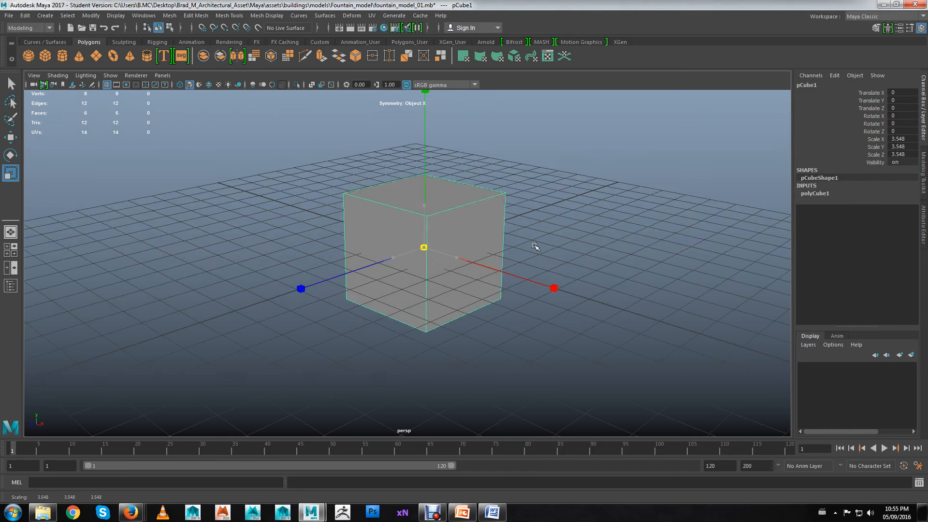
pyautogui.scroll(-3, 515, 238)
# Select the cube's top face, extrude it, and move the new face upward and outward.
pyautogui.press('q')
pyautogui.moveTo(448, 252); pyautogui.dragTo(424, 223, button='right')
pyautogui.click(423, 223)
pyautogui.keyDown('alt'); pyautogui.moveTo(423, 223); pyautogui.dragTo(441, 238); pyautogui.keyUp('alt')
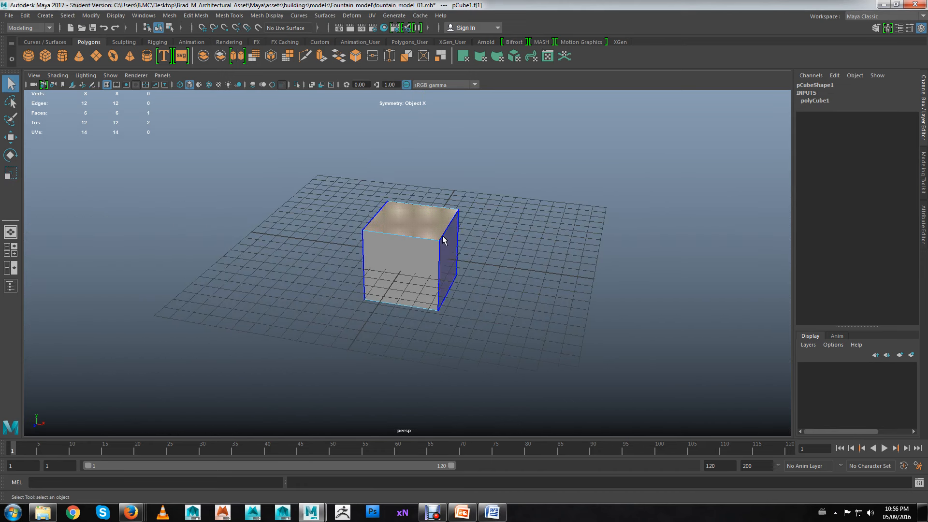
pyautogui.press('space')
pyautogui.click(351, 259)
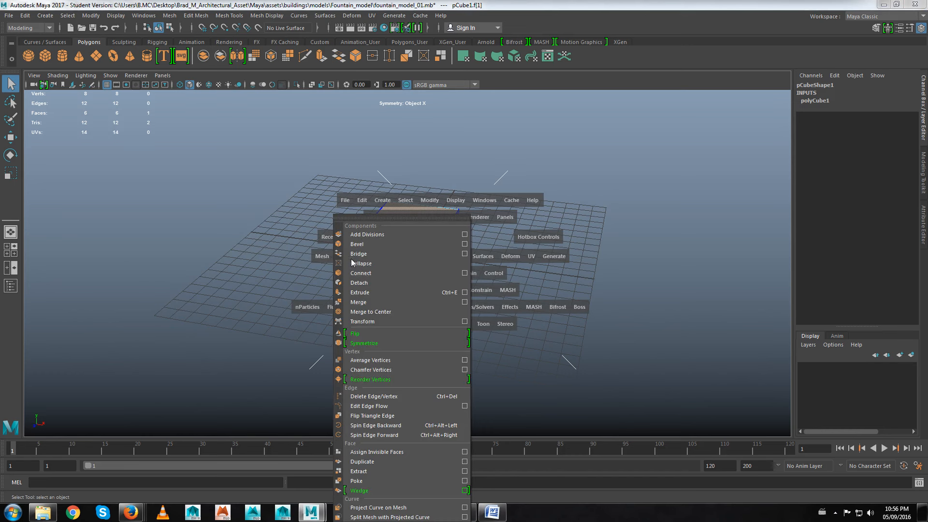
pyautogui.click(368, 292)
pyautogui.press('w')
pyautogui.moveTo(414, 220); pyautogui.dragTo(481, 129)
# Repeat the extrusion on the top face to add a second section that flares outward.
pyautogui.press('e')
pyautogui.press('g')
pyautogui.press('w')
pyautogui.scroll(-3, 474, 131)
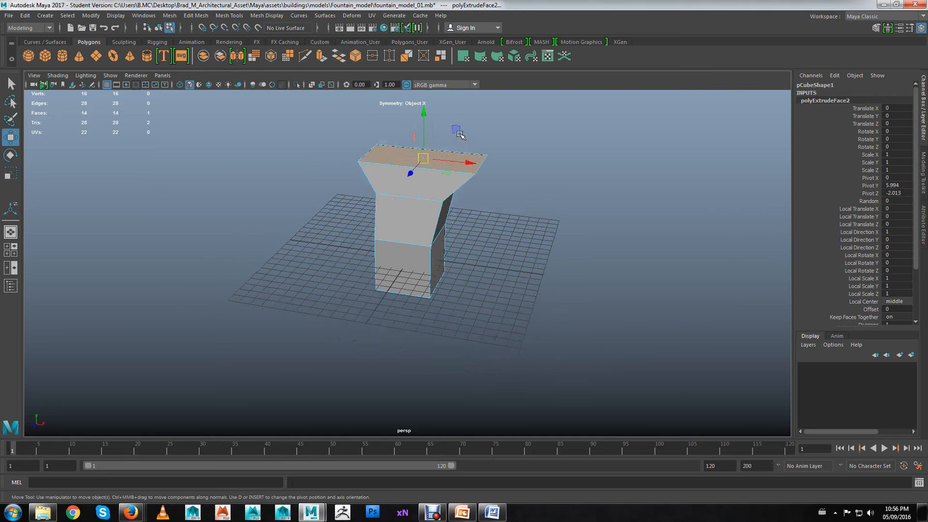
# Extrude the front face of the mesh's middle section outward into a protruding block.
pyautogui.keyDown('alt'); pyautogui.moveTo(465, 137); pyautogui.dragTo(484, 191, button='middle'); pyautogui.keyUp('alt')
pyautogui.click(428, 283)
pyautogui.hotkey('ctrl', 'e')
pyautogui.keyDown('alt'); pyautogui.moveTo(476, 278); pyautogui.dragTo(313, 232); pyautogui.keyUp('alt')
pyautogui.keyDown('alt'); pyautogui.moveTo(388, 254); pyautogui.dragTo(473, 283); pyautogui.keyUp('alt')
# Extrude the side faces of the middle section outward symmetrically with a Local Translate Z of about 2.52.
pyautogui.click(449, 270)
pyautogui.press('w')
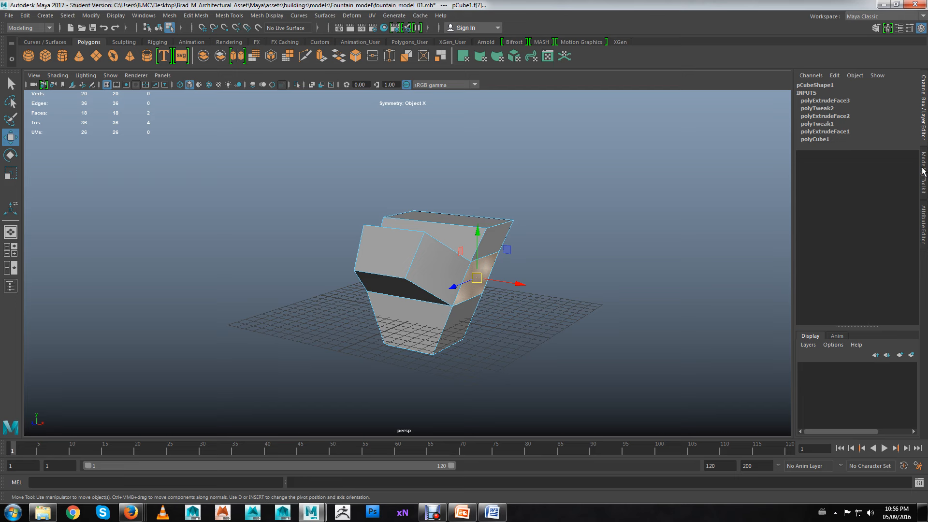
pyautogui.hotkey('ctrl', 'e')
pyautogui.keyDown('alt'); pyautogui.moveTo(449, 290); pyautogui.dragTo(515, 287); pyautogui.keyUp('alt')
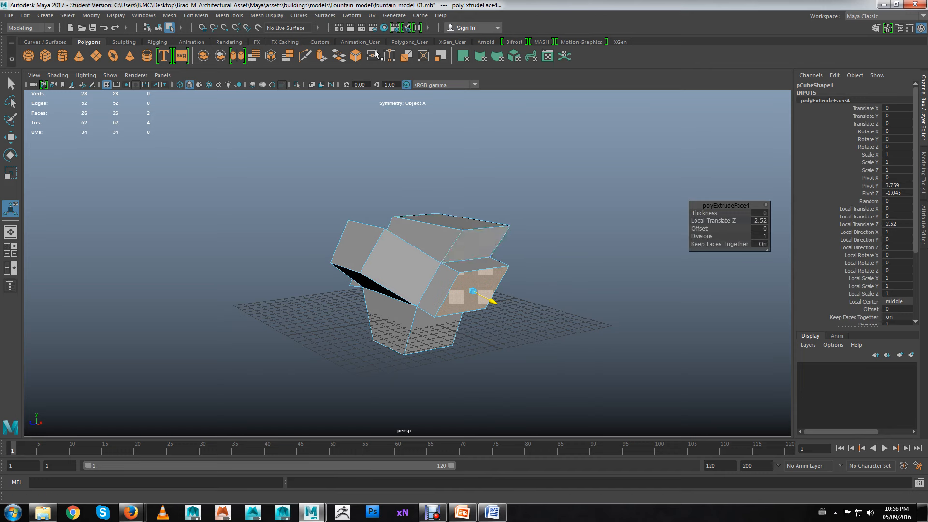
# Save the scene as a new version named fountain_model_02.mb in the Fountain_model folder, accepting the student version notice.
pyautogui.click(10, 16)
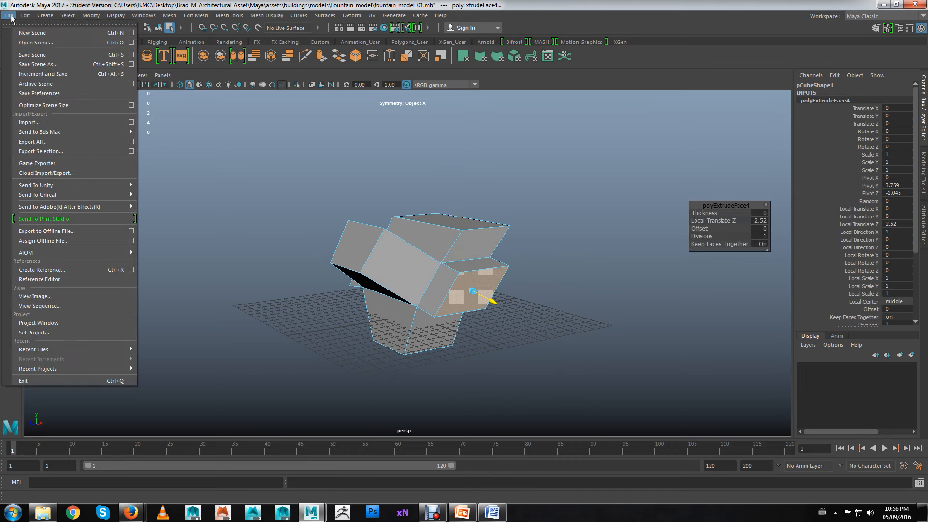
pyautogui.click(53, 65)
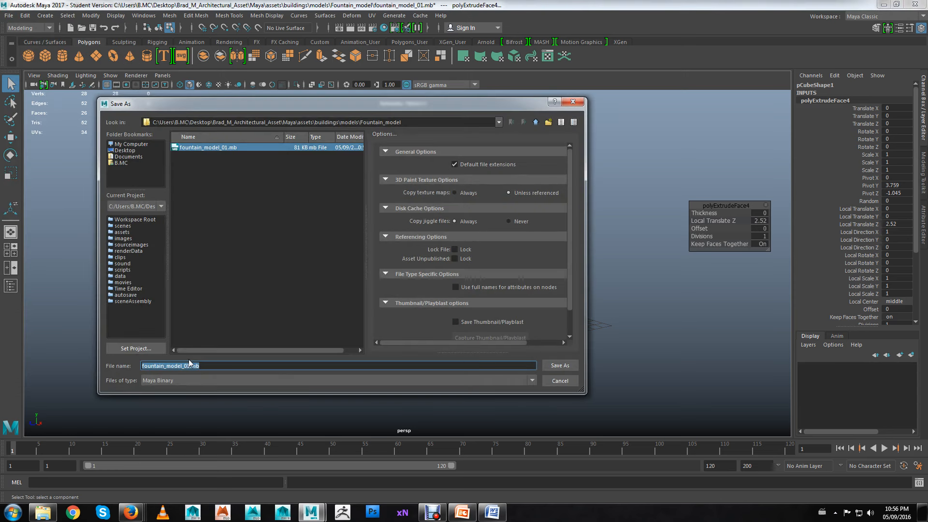
pyautogui.click(187, 365)
pyautogui.press('BackSpace')
pyautogui.write('2')
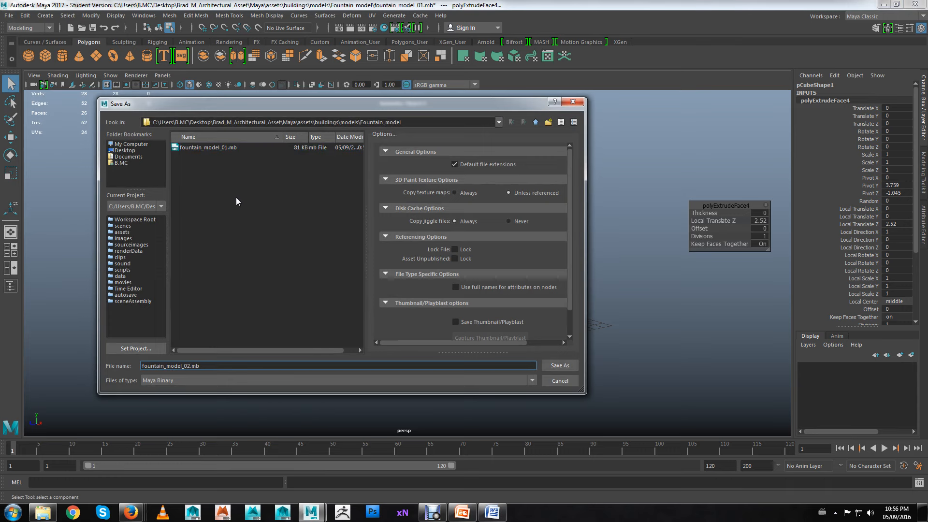
pyautogui.press('Return')
pyautogui.press('Return')
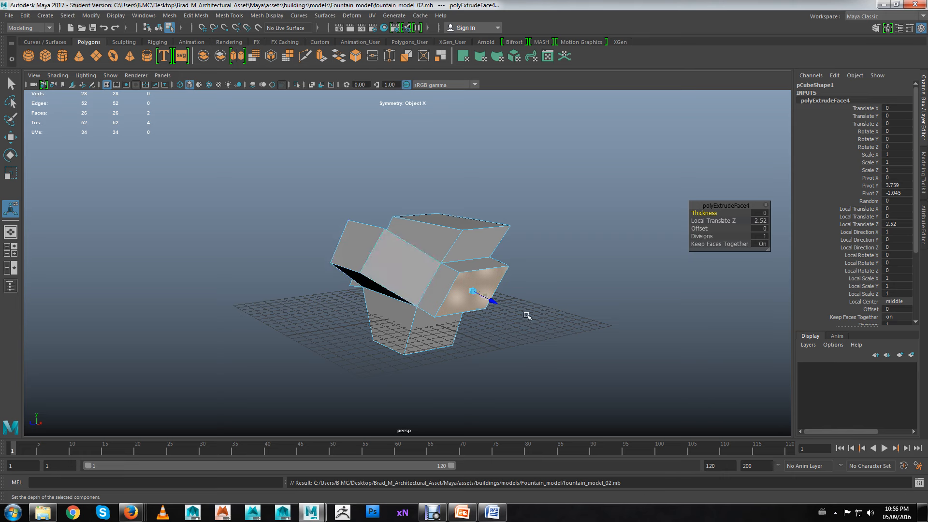
# Clear the face selection and switch the mesh back to object mode.
pyautogui.click(547, 318)
pyautogui.keyDown('alt'); pyautogui.moveTo(527, 315); pyautogui.dragTo(493, 269); pyautogui.keyUp('alt')
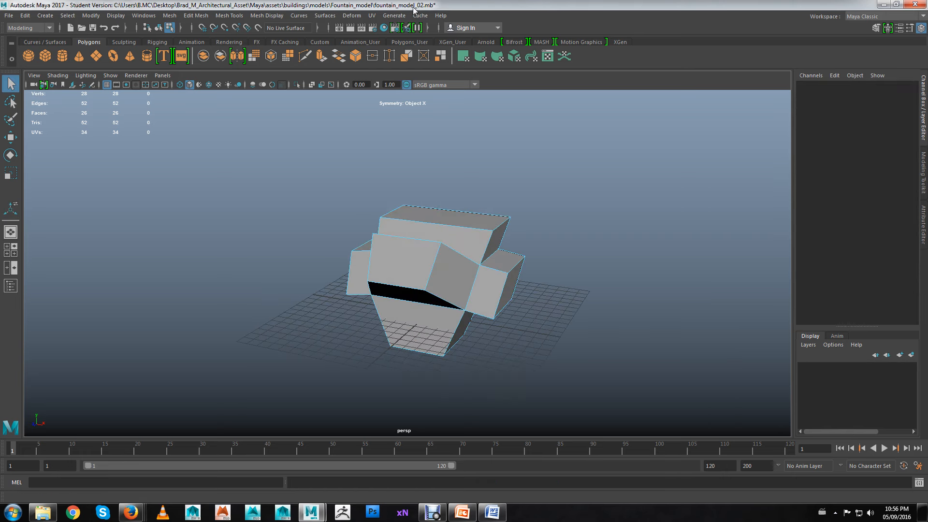
pyautogui.keyDown('alt'); pyautogui.moveTo(457, 264); pyautogui.dragTo(445, 269); pyautogui.keyUp('alt')
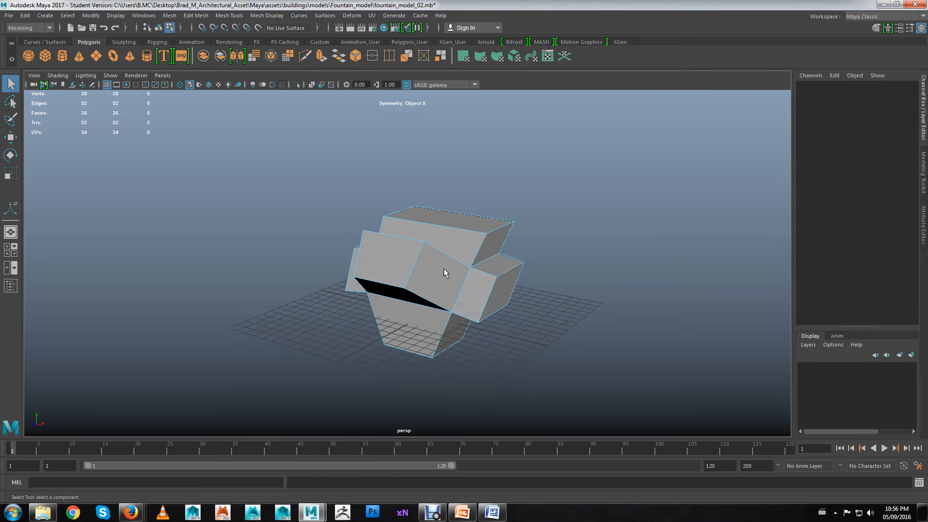
pyautogui.moveTo(479, 234); pyautogui.dragTo(498, 232, button='right')
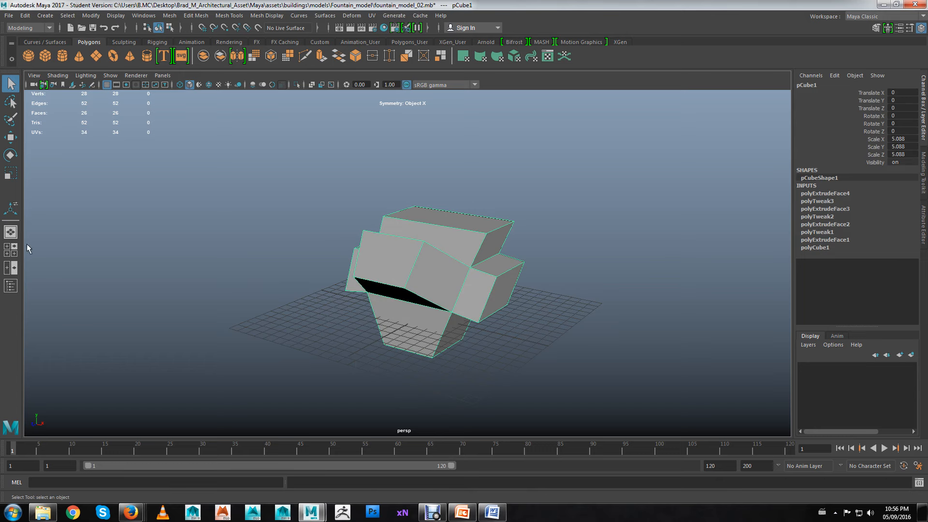
# Open the scene fountain_model_01.mb from the Fountain_model folder, discarding the unsaved changes to the current scene.
pyautogui.click(8, 17)
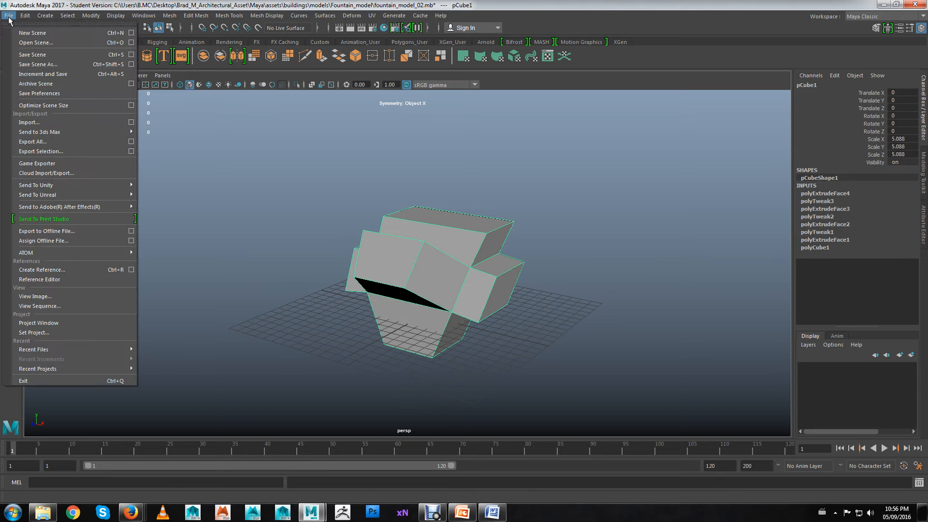
pyautogui.click(33, 43)
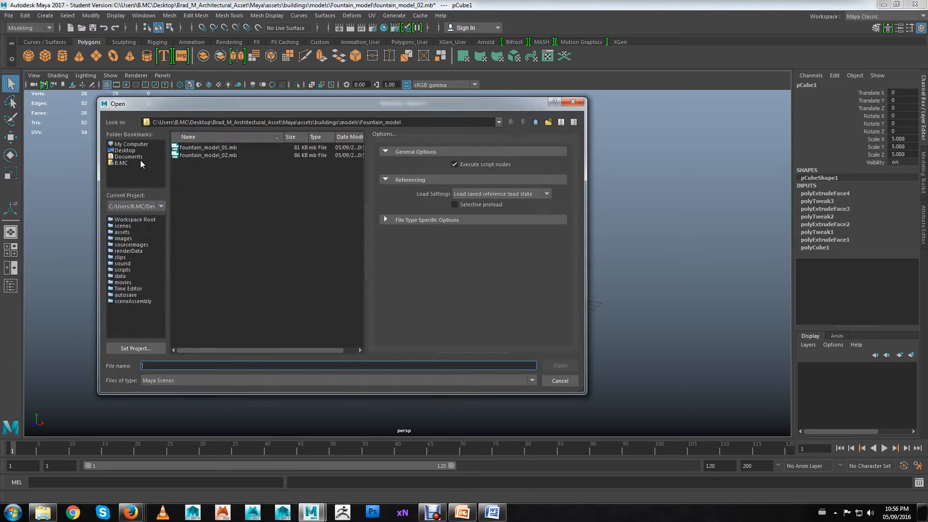
pyautogui.doubleClick(224, 148)
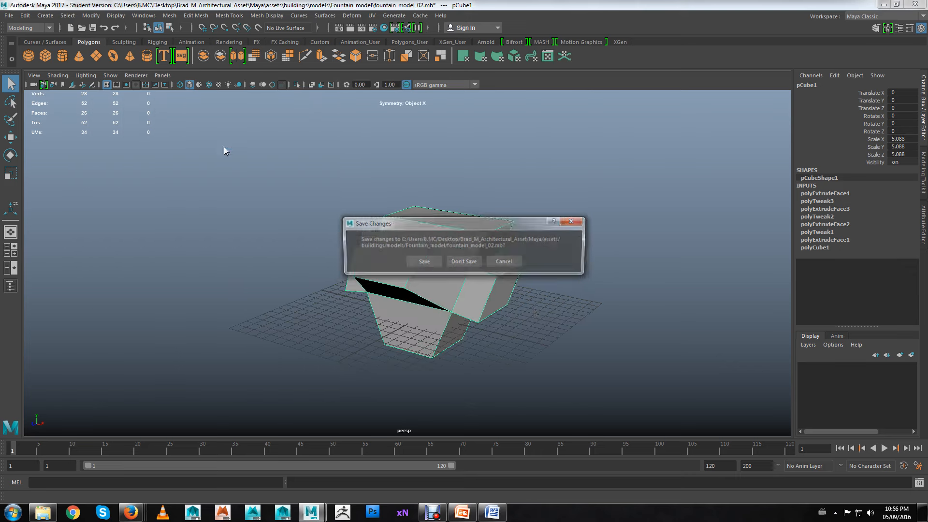
pyautogui.click(464, 262)
pyautogui.click(444, 265)
pyautogui.keyDown('alt'); pyautogui.moveTo(391, 237); pyautogui.dragTo(490, 305); pyautogui.keyUp('alt')
pyautogui.keyDown('alt'); pyautogui.moveTo(490, 306); pyautogui.dragTo(458, 287, button='right'); pyautogui.keyUp('alt')
pyautogui.keyDown('alt'); pyautogui.moveTo(458, 286); pyautogui.dragTo(456, 284); pyautogui.keyUp('alt')
pyautogui.keyDown('alt'); pyautogui.moveTo(455, 284); pyautogui.dragTo(423, 274, button='right'); pyautogui.keyUp('alt')
pyautogui.keyDown('alt'); pyautogui.moveTo(425, 277); pyautogui.dragTo(423, 277); pyautogui.keyUp('alt')
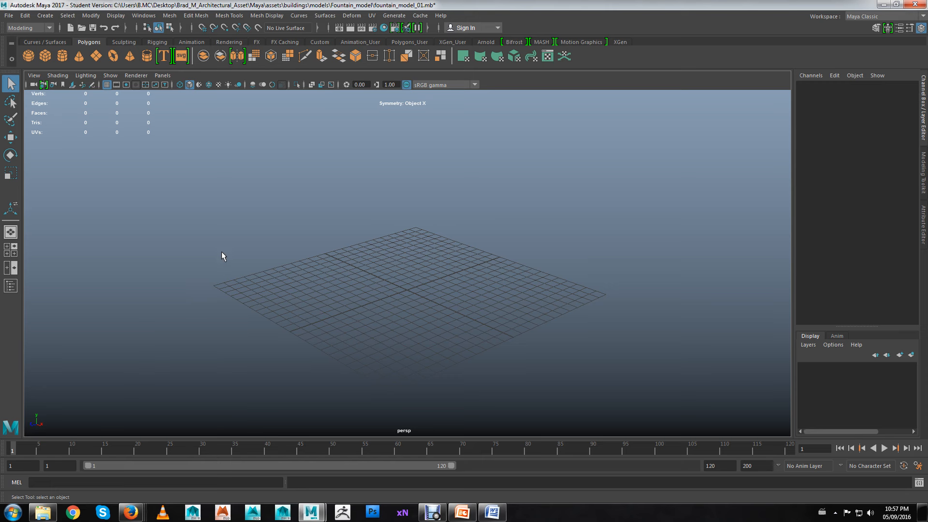
pyautogui.keyDown('alt'); pyautogui.moveTo(362, 326); pyautogui.dragTo(352, 296, button='middle'); pyautogui.keyUp('alt')
pyautogui.keyDown('alt'); pyautogui.moveTo(352, 297); pyautogui.dragTo(349, 294); pyautogui.keyUp('alt')
pyautogui.keyDown('alt'); pyautogui.moveTo(350, 296); pyautogui.dragTo(421, 310, button='right'); pyautogui.keyUp('alt')
pyautogui.keyDown('alt'); pyautogui.moveTo(409, 301); pyautogui.dragTo(423, 301, button='middle'); pyautogui.keyUp('alt')
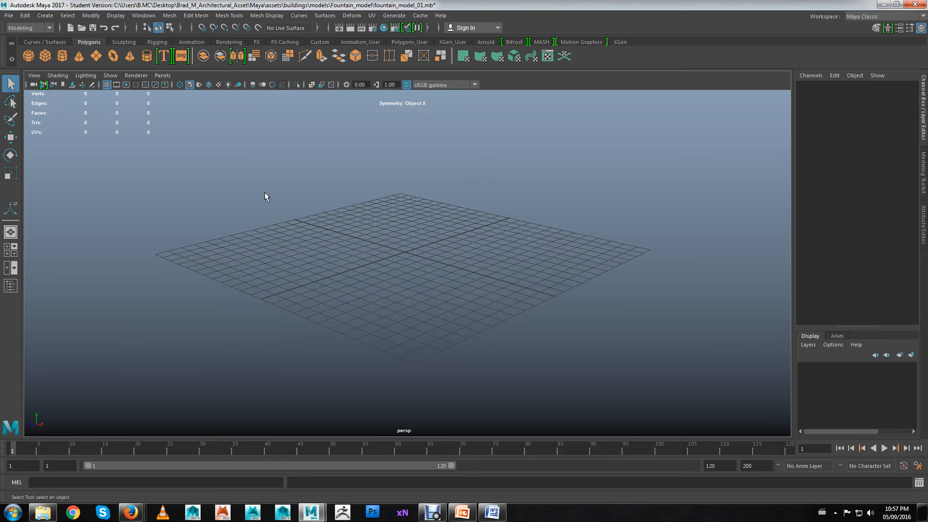
pyautogui.keyDown('alt'); pyautogui.moveTo(326, 236); pyautogui.dragTo(378, 251); pyautogui.keyUp('alt')
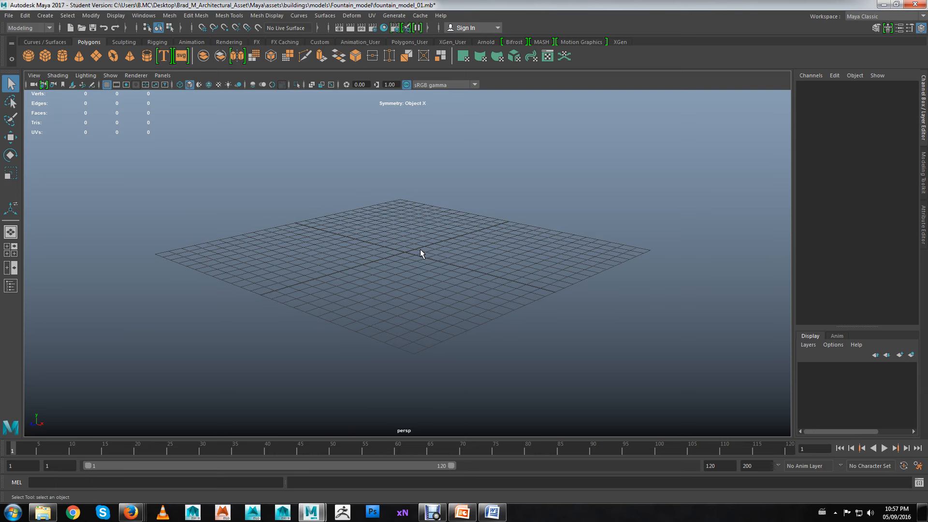
# Start saving the scene under a new name and browse from Fountain_model to the project's sourceimages folder.
pyautogui.click(9, 16)
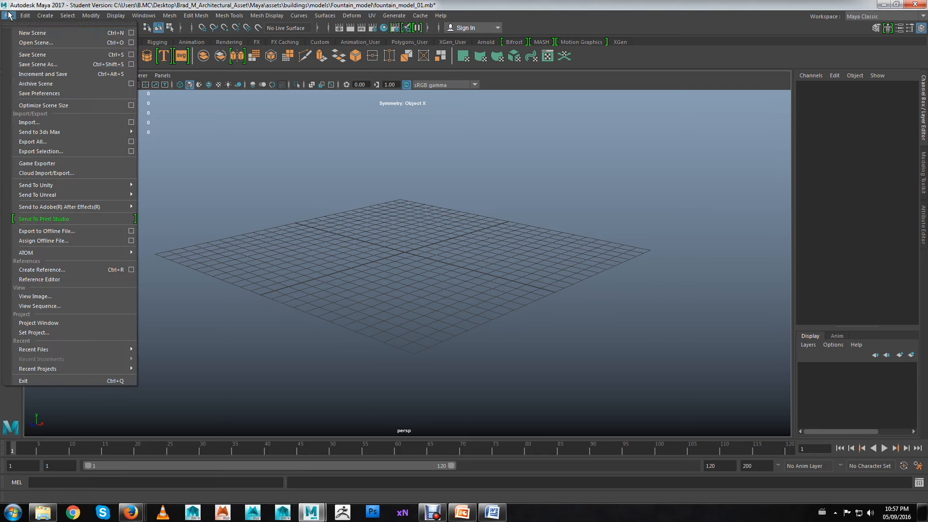
pyautogui.click(21, 65)
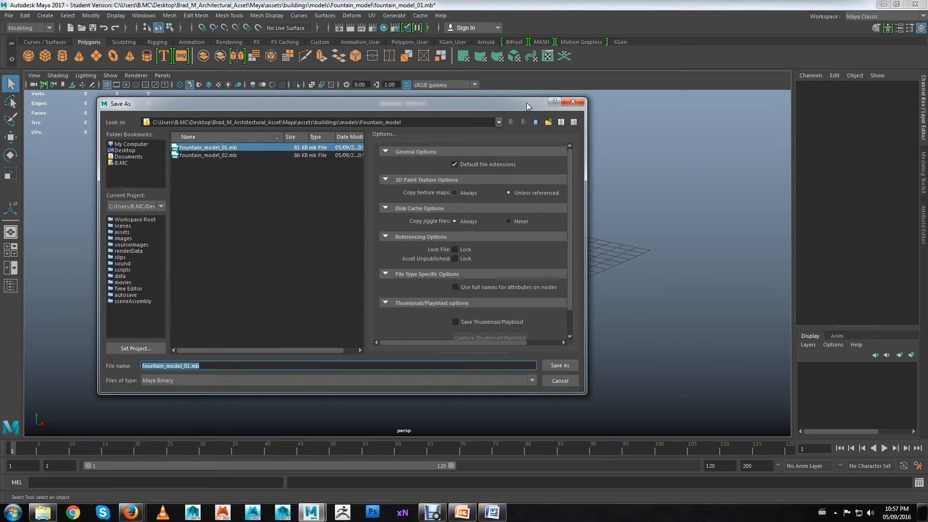
pyautogui.click(537, 121)
pyautogui.click(537, 121)
pyautogui.click(538, 122)
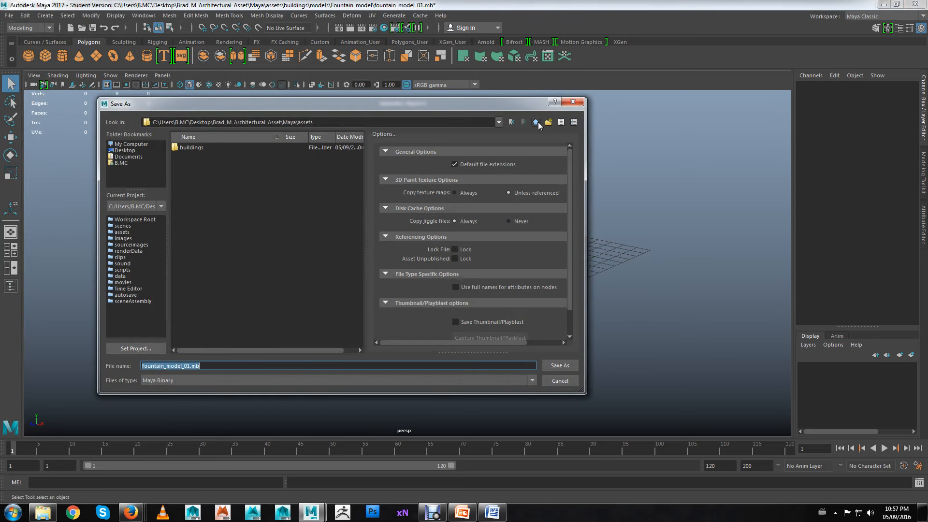
pyautogui.click(538, 122)
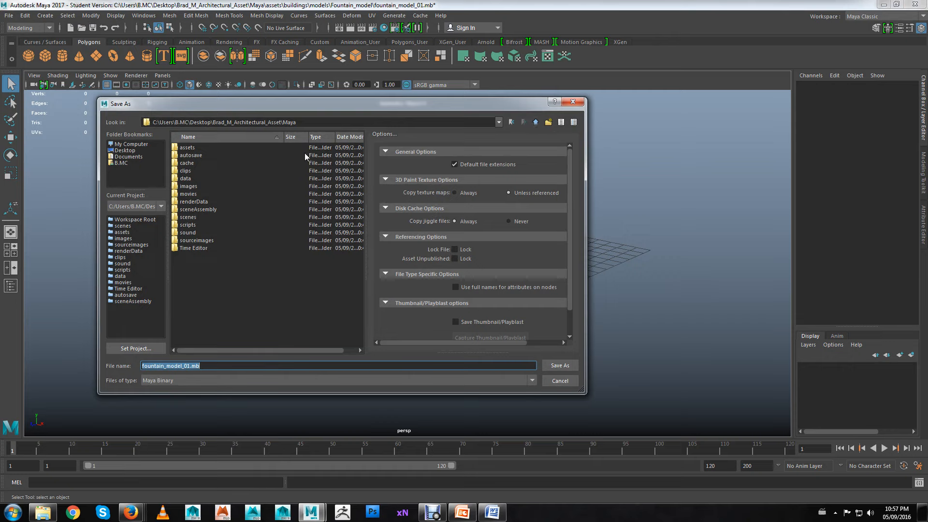
pyautogui.doubleClick(199, 241)
# Create a new folder named textures inside sourceimages and open it.
pyautogui.rightClick(223, 187)
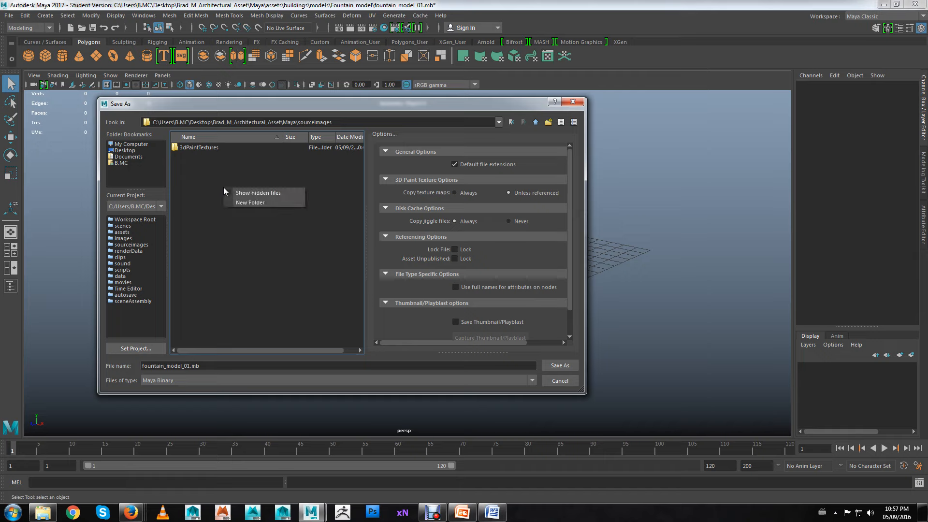
pyautogui.click(241, 203)
pyautogui.write('textures')
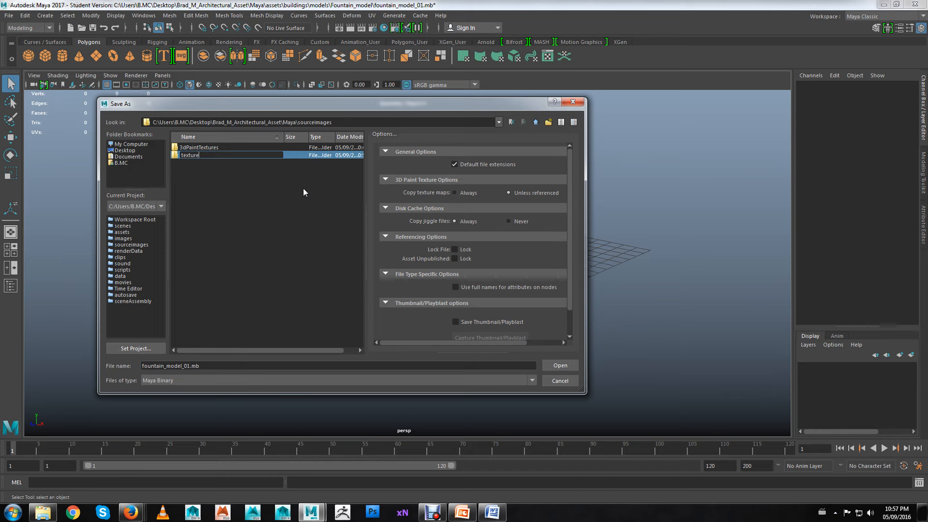
pyautogui.press('Return')
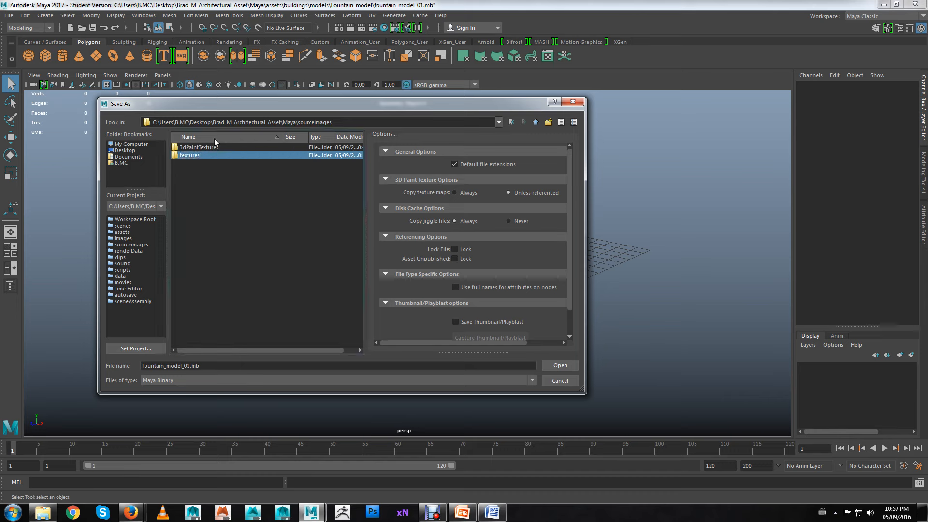
pyautogui.doubleClick(185, 155)
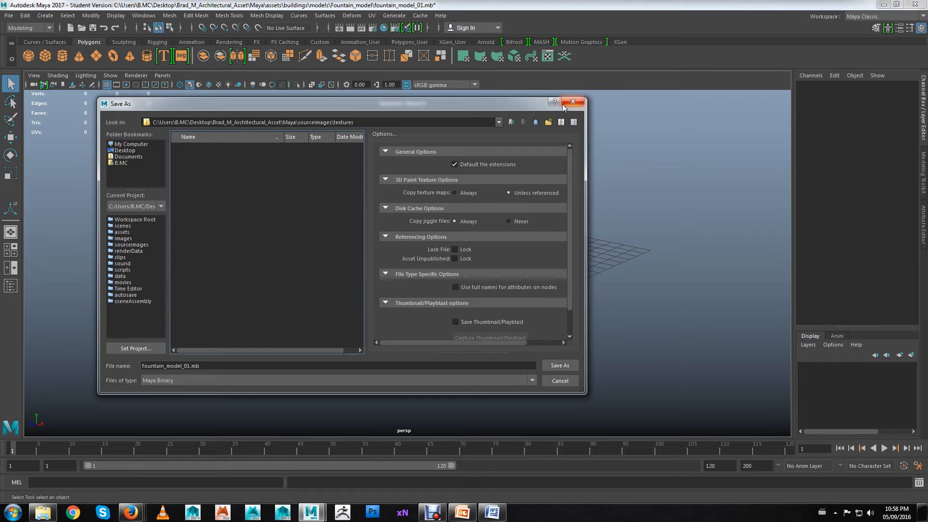
# Go back up to the project's Maya folder and close the Save As dialog without saving the scene.
pyautogui.click(536, 122)
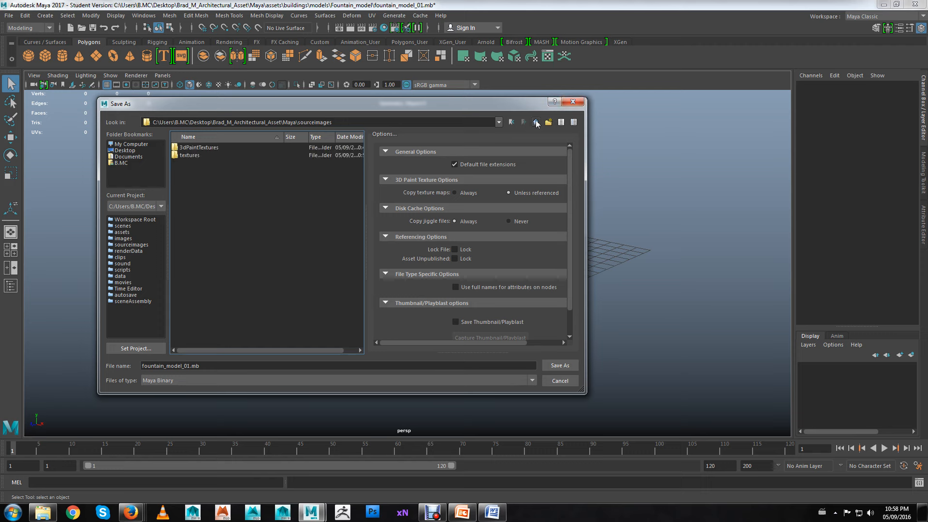
pyautogui.click(535, 123)
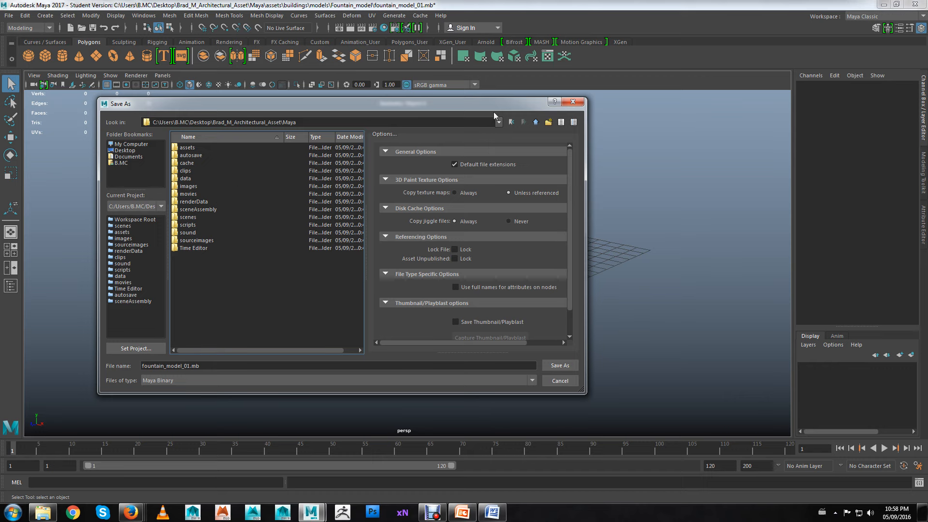
pyautogui.click(574, 102)
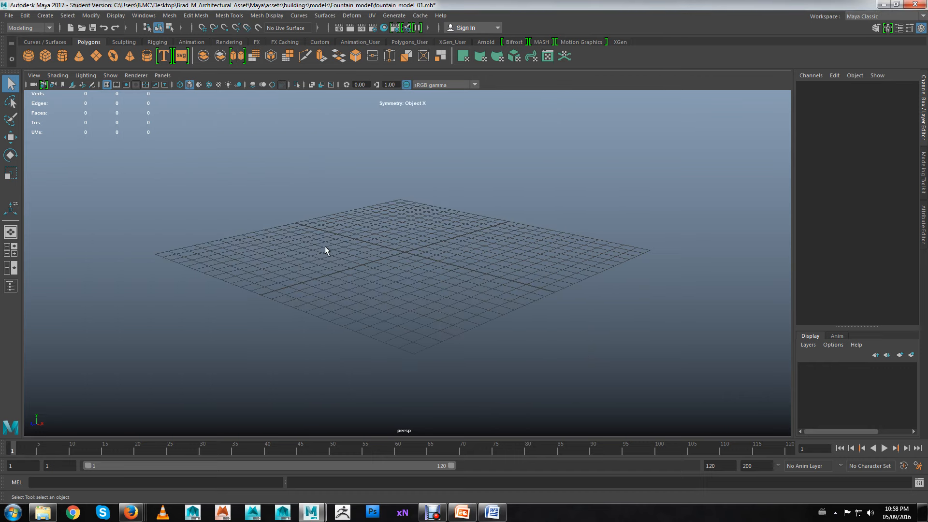
pyautogui.keyDown('alt'); pyautogui.moveTo(390, 258); pyautogui.dragTo(395, 296); pyautogui.keyUp('alt')
pyautogui.keyDown('alt'); pyautogui.moveTo(391, 294); pyautogui.dragTo(444, 258, button='middle'); pyautogui.keyUp('alt')
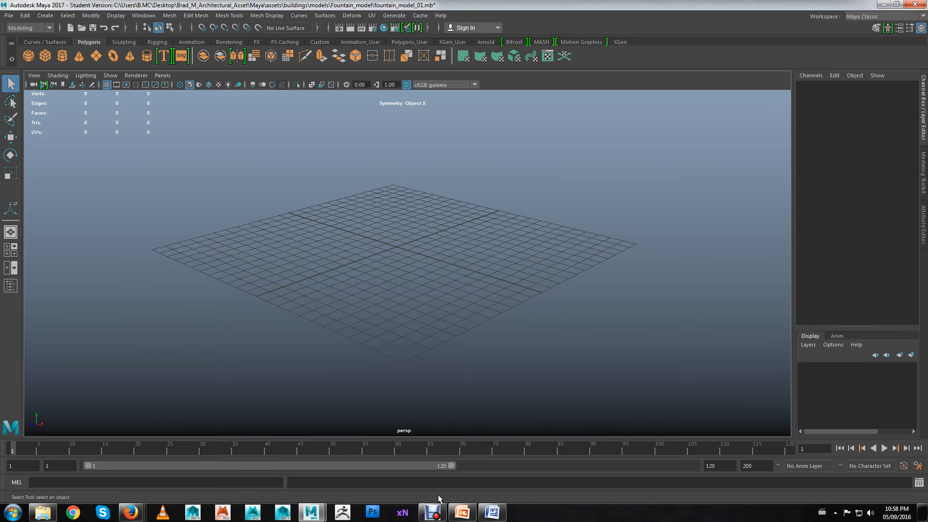
pyautogui.moveTo(440, 510)
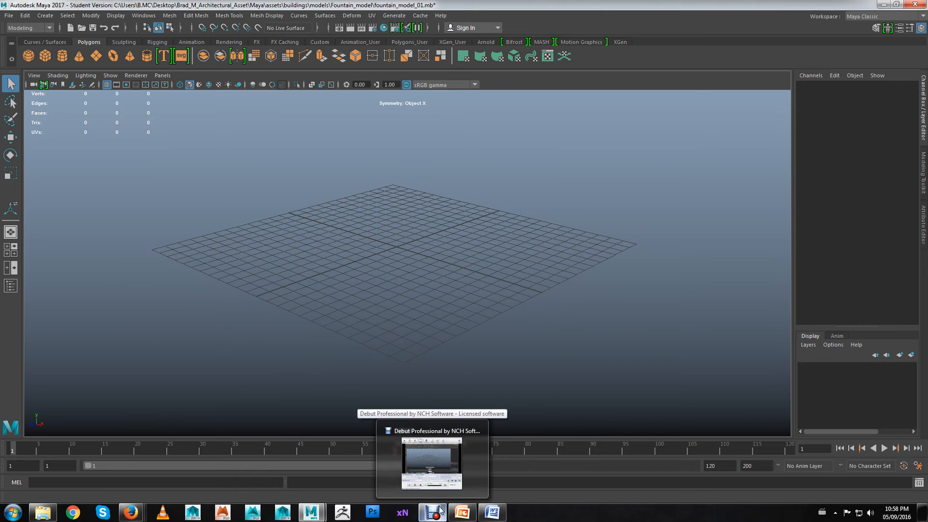
pyautogui.click(438, 460)
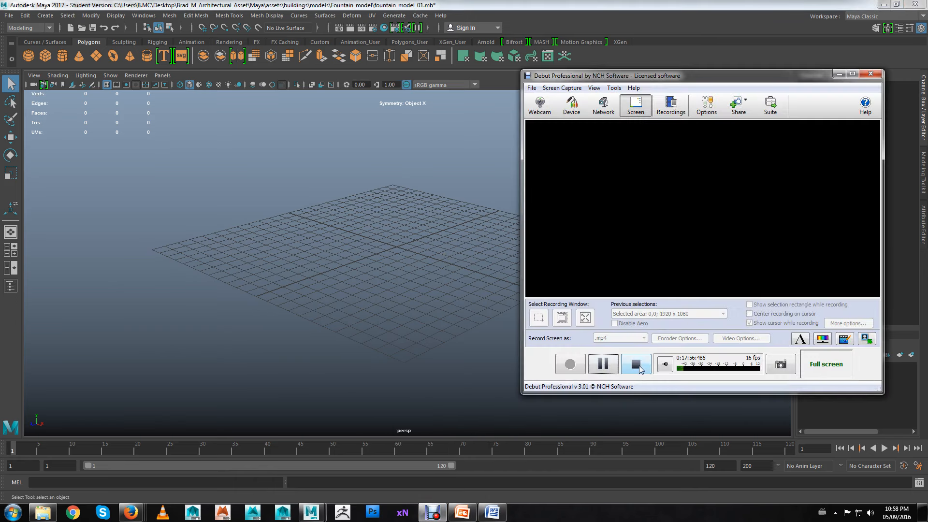